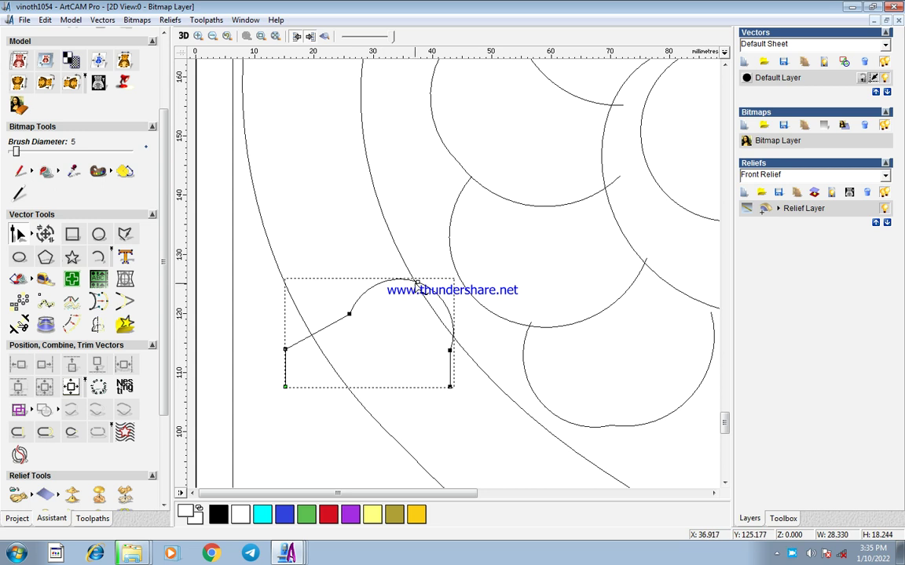
- Reshape the profile's arched top edge into a shallow inward-sagging curve and lower its midpoint slightly
{"action": "left_click_drag", "start_coordinate": [418, 280], "coordinate": [397, 339]}
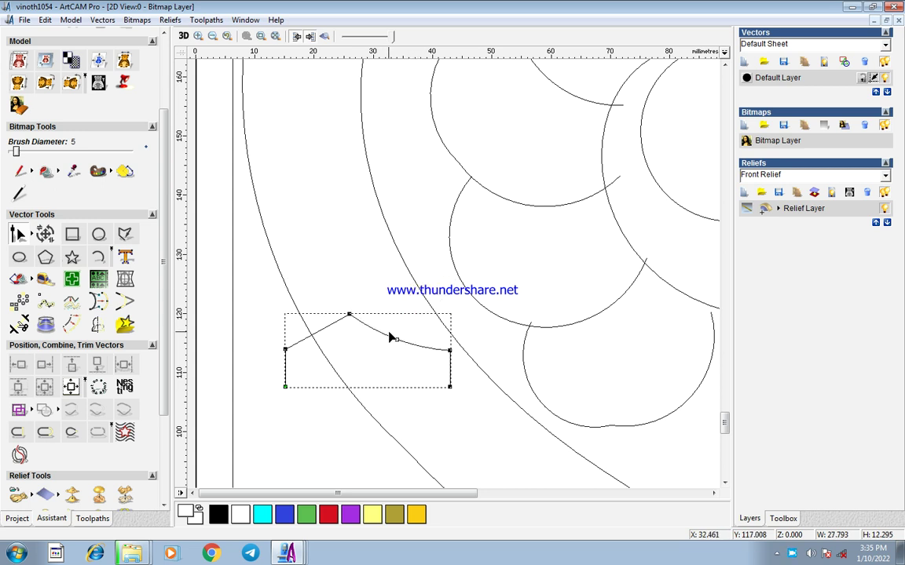
{"action": "key", "text": "Down"}
{"action": "key", "text": "Down"}
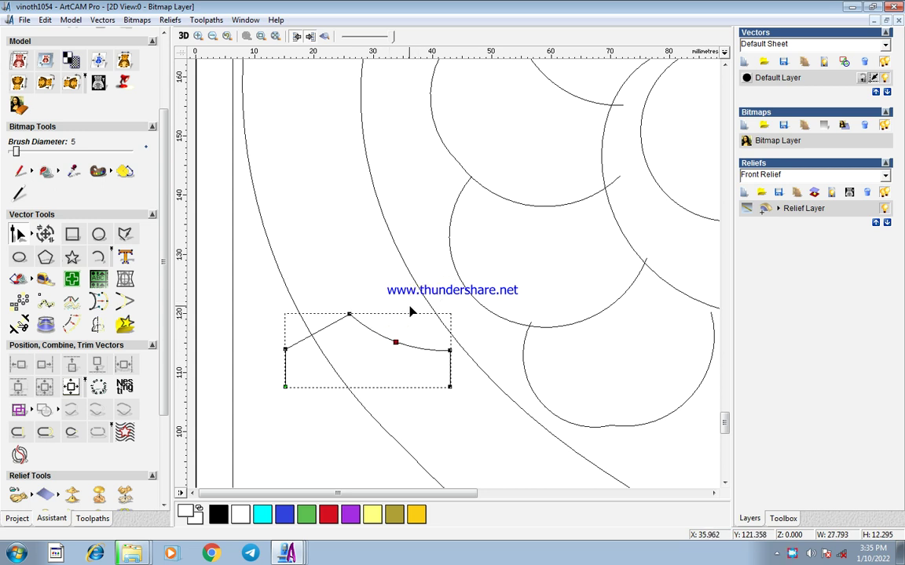
- Shift the profile's left vertical side inward until the shape is about 24.3 mm wide, and raise its upper-left corner slightly
{"action": "left_click_drag", "start_coordinate": [271, 330], "coordinate": [326, 414]}
{"action": "key", "text": "Right"}
{"action": "key", "text": "Right"}
{"action": "key", "text": "Right"}
{"action": "key", "text": "Right"}
{"action": "key", "text": "Right"}
{"action": "key", "text": "Right"}
{"action": "key", "text": "Right"}
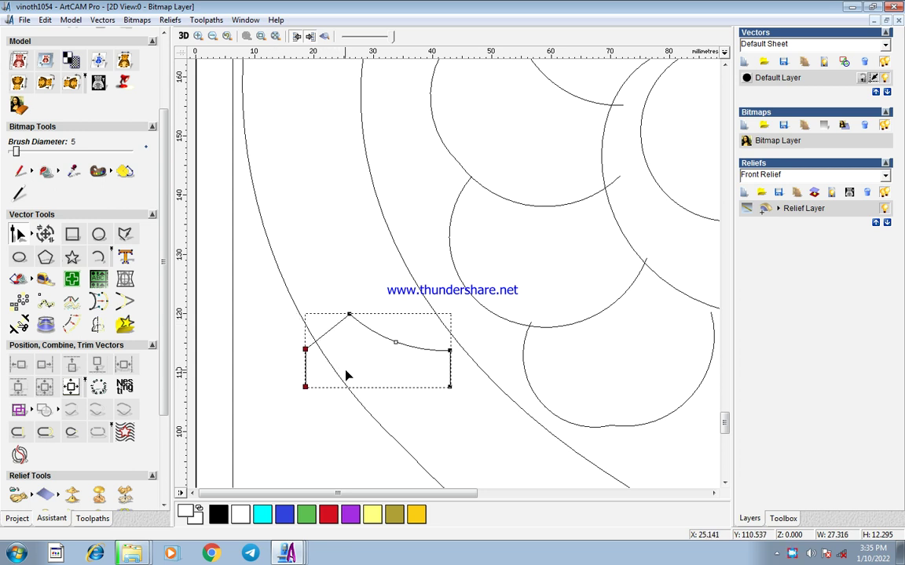
{"action": "left_click_drag", "start_coordinate": [279, 347], "coordinate": [335, 370]}
{"action": "key", "text": "Up"}
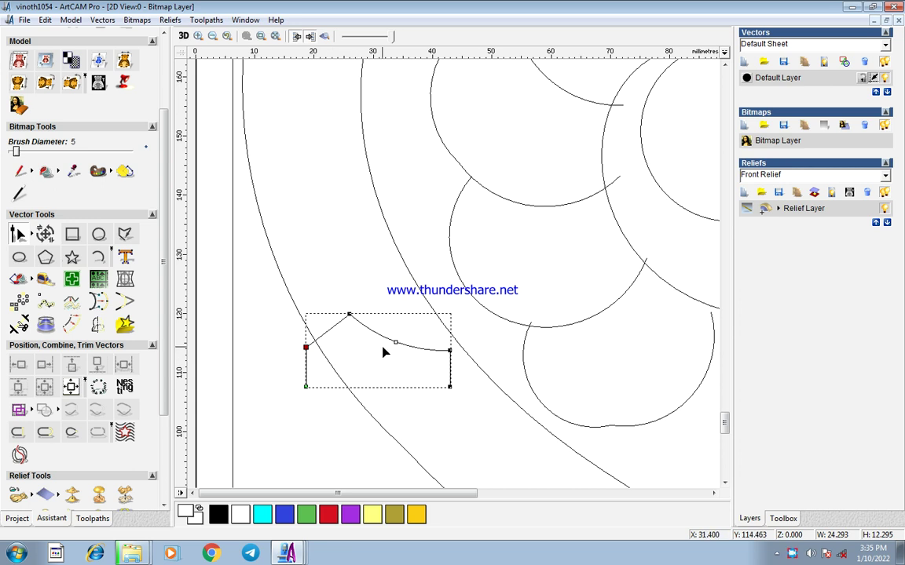
- Lower the midpoint of the profile's concave top curve slightly, end node editing and reselect the profile
{"action": "left_click_drag", "start_coordinate": [410, 329], "coordinate": [453, 358]}
{"action": "left_click_drag", "start_coordinate": [357, 328], "coordinate": [399, 350]}
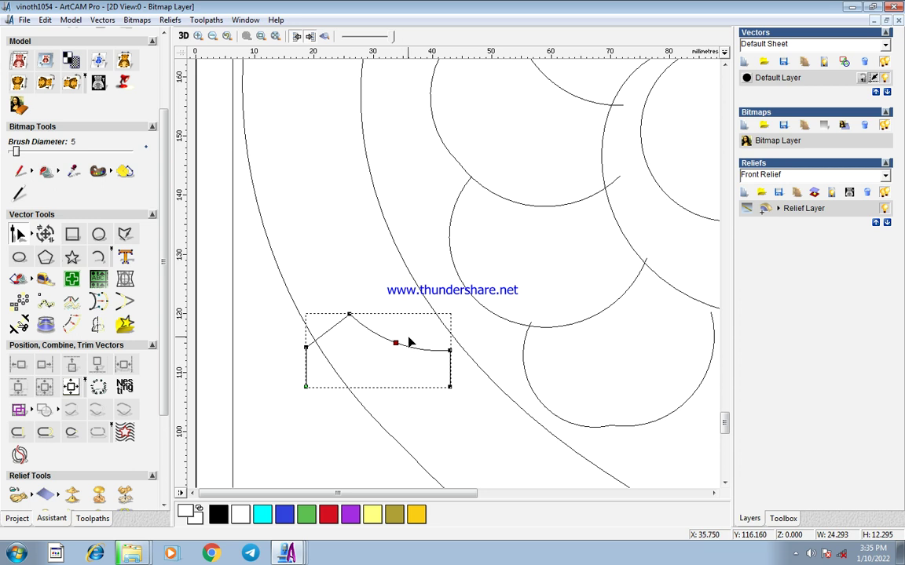
{"action": "key", "text": "n"}
{"action": "left_click", "coordinate": [375, 363]}
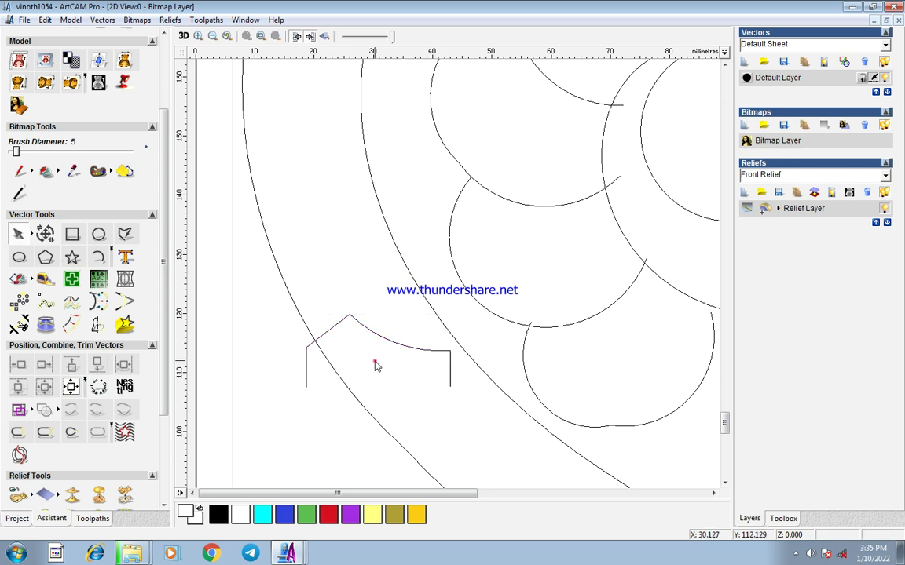
{"action": "left_click", "coordinate": [386, 339]}
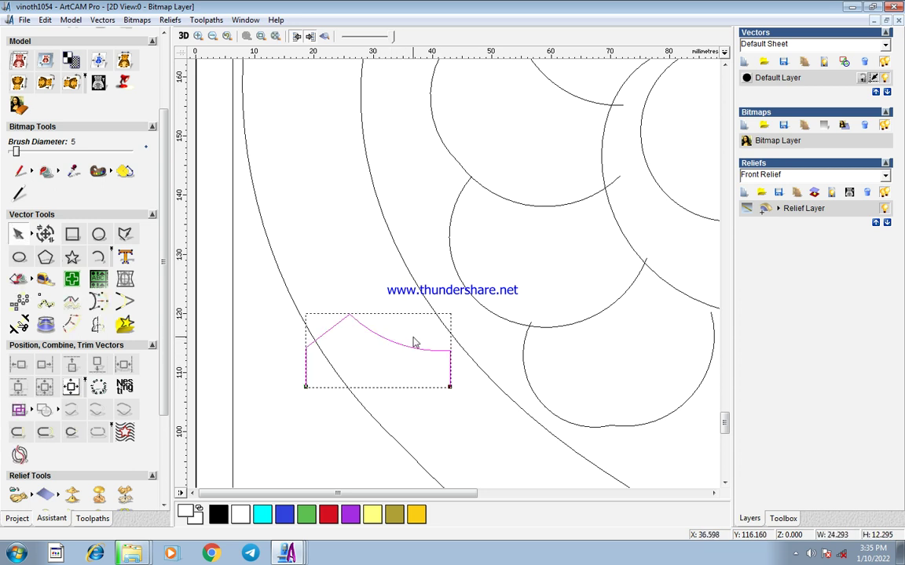
- Shift the profile's right vertical side inward until the shape is about 23 mm wide
{"action": "key", "text": "n"}
{"action": "key", "text": "Left"}
{"action": "key", "text": "Left"}
{"action": "key", "text": "Left"}
{"action": "key", "text": "Left"}
{"action": "key", "text": "Left"}
{"action": "key", "text": "Left"}
{"action": "key", "text": "Left"}
{"action": "key", "text": "Left"}
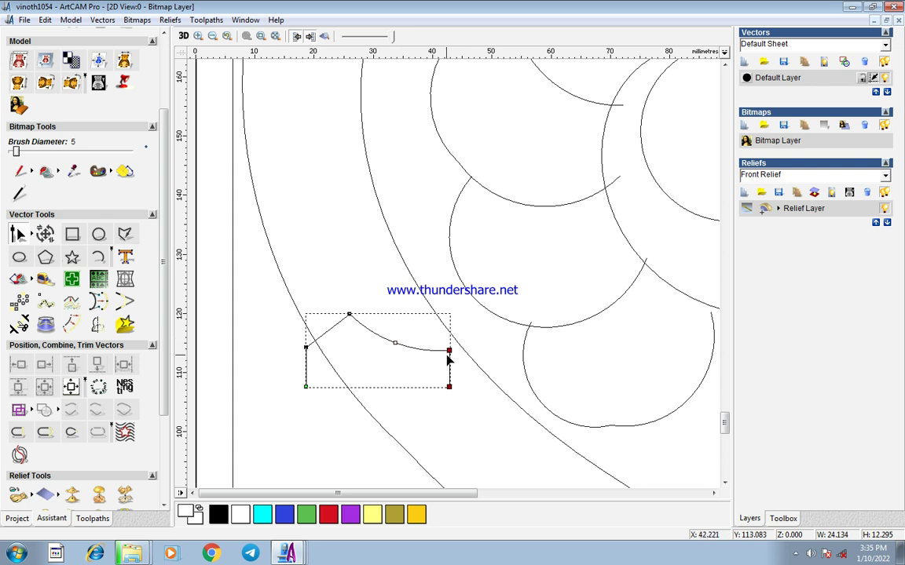
- Fine-tune the concave curve's midpoint and the left side's nodes until the profile is about 22.7 mm wide, and end node editing
{"action": "left_click", "coordinate": [392, 342]}
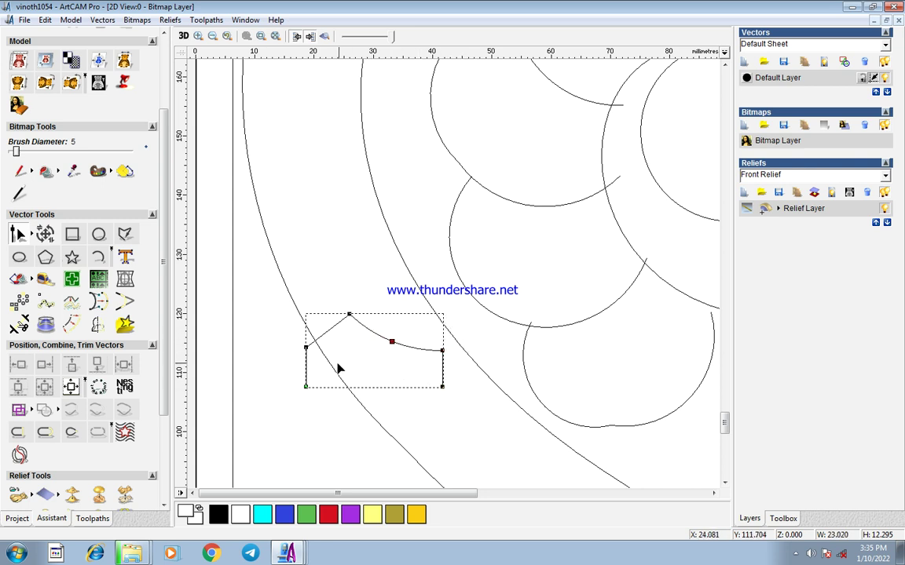
{"action": "left_click", "coordinate": [305, 346]}
{"action": "left_click_drag", "start_coordinate": [280, 343], "coordinate": [337, 427]}
{"action": "key", "text": "Right"}
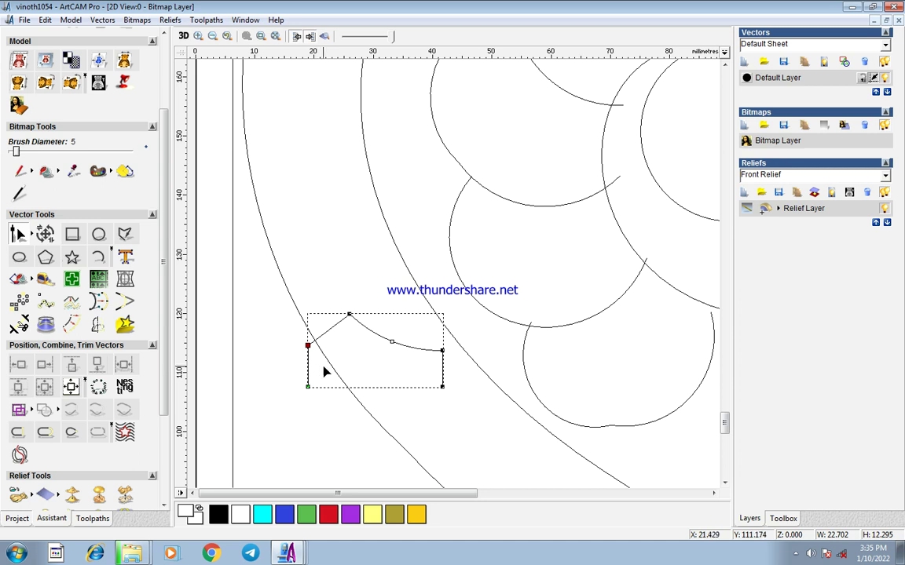
{"action": "key", "text": "n"}
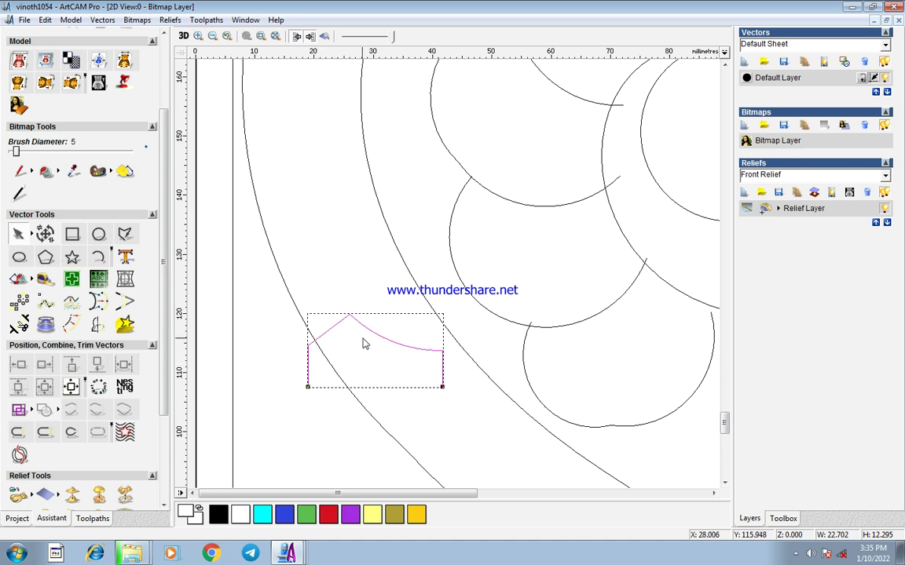
- Copy the profile to the space below it and convert the copy's curved top edge to a straight line
{"action": "mouse_move", "coordinate": [370, 339]}
{"action": "left_mouse_down", "text": "ctrl"}
{"action": "mouse_move", "coordinate": [354, 426]}
{"action": "mouse_move", "coordinate": [387, 439]}
{"action": "left_mouse_up", "text": "ctrl"}
{"action": "key", "text": "n"}
{"action": "key", "text": "n"}
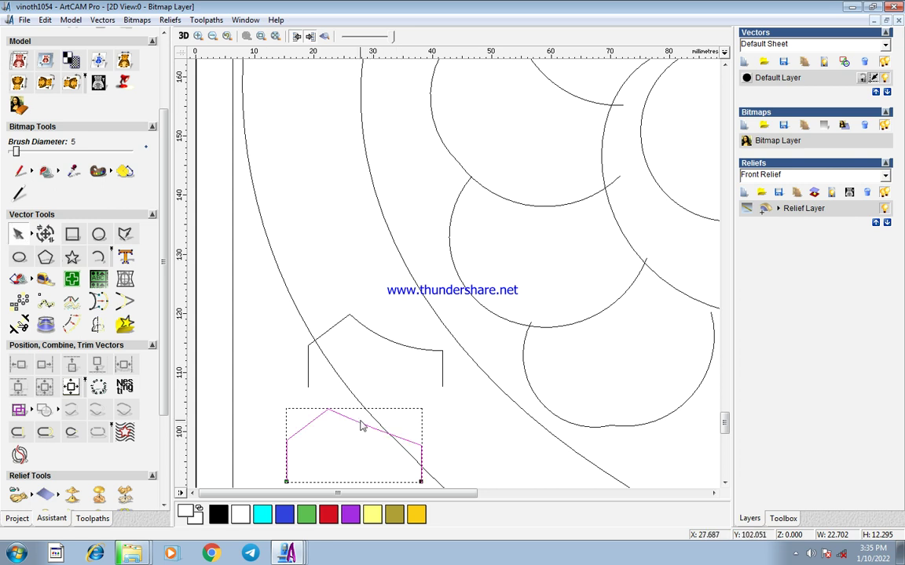
- Mirror both profiles horizontally about their centre, keeping the originals, and move the mirrored pair to the right side of the flower
{"action": "scroll", "coordinate": [374, 394], "scroll_direction": "down", "scroll_amount": 2}
{"action": "left_click", "coordinate": [310, 259]}
{"action": "left_click", "coordinate": [311, 259]}
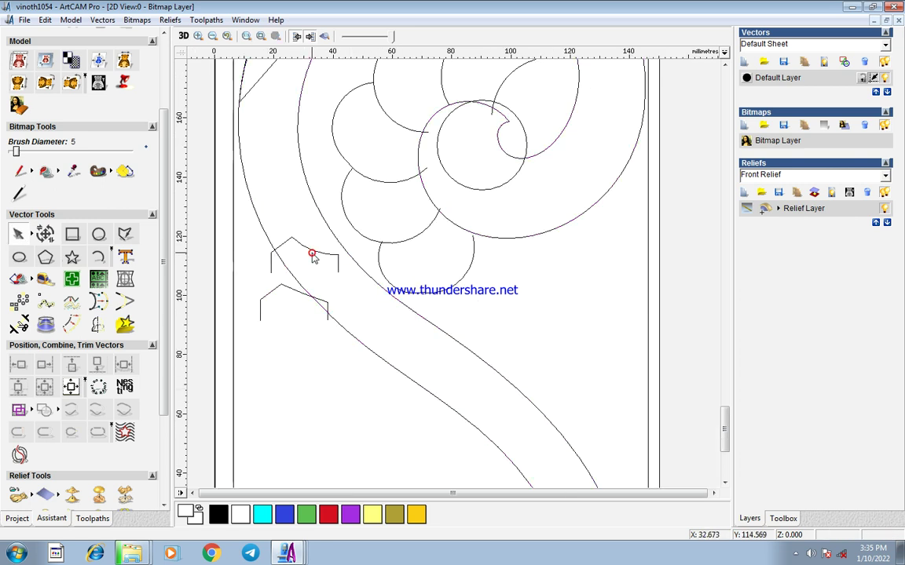
{"action": "left_click", "coordinate": [317, 251]}
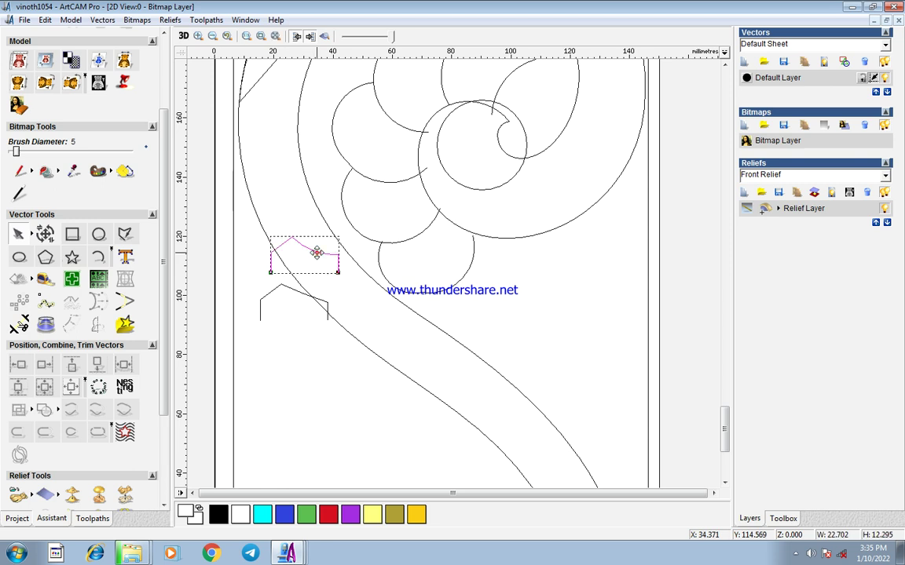
{"action": "left_click", "coordinate": [296, 293], "text": "shift"}
{"action": "left_click", "coordinate": [97, 302]}
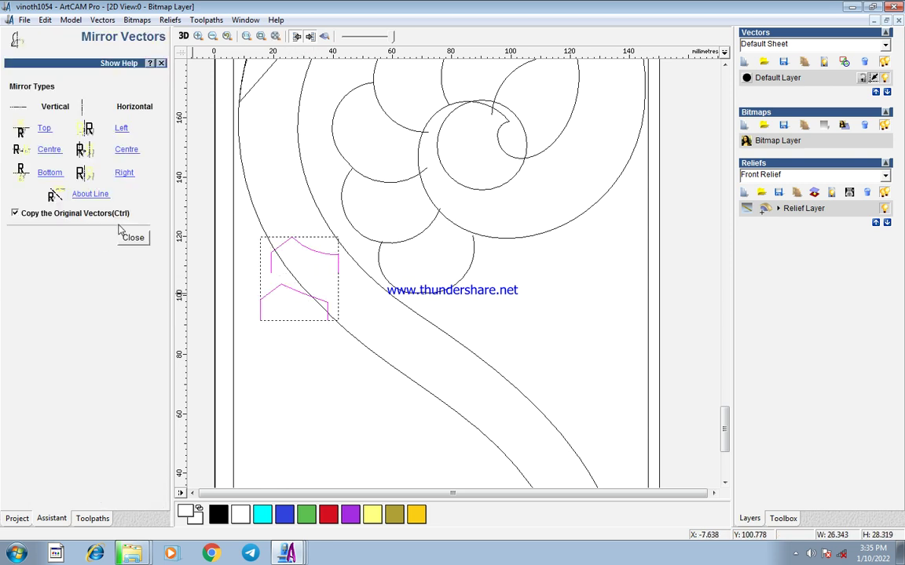
{"action": "left_click", "coordinate": [125, 150]}
{"action": "left_click", "coordinate": [133, 238]}
{"action": "left_click_drag", "start_coordinate": [307, 289], "coordinate": [525, 292]}
{"action": "left_click", "coordinate": [579, 316]}
- Cut the stem outline from the spiral on its left side, and split both stem edges near the panel's bottom border
{"action": "scroll", "coordinate": [350, 253], "scroll_direction": "down", "scroll_amount": 2}
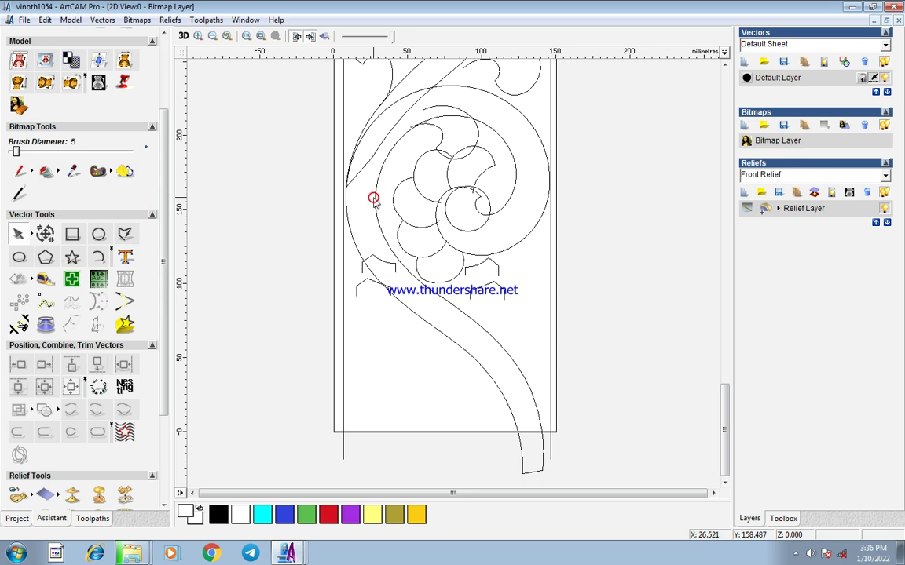
{"action": "left_click", "coordinate": [374, 199]}
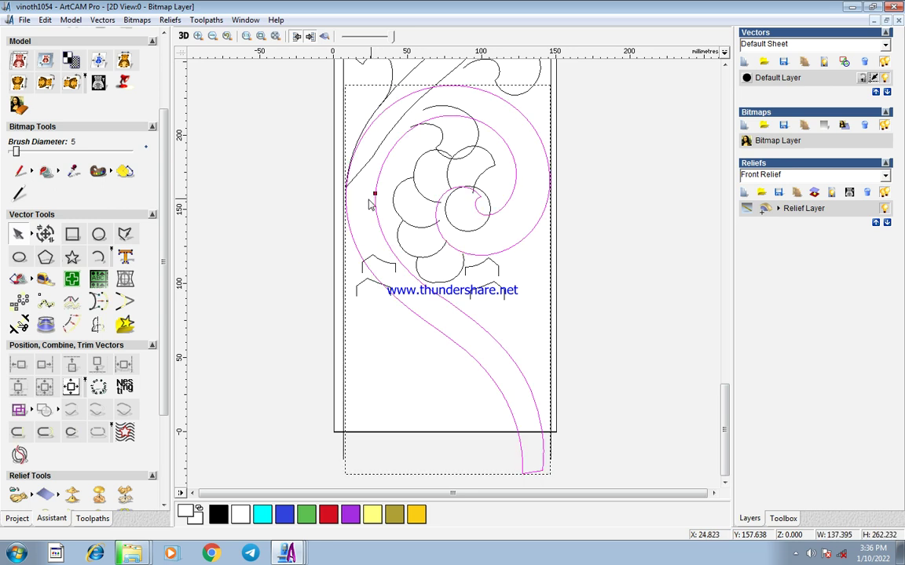
{"action": "key", "text": "c"}
{"action": "left_click", "coordinate": [507, 397]}
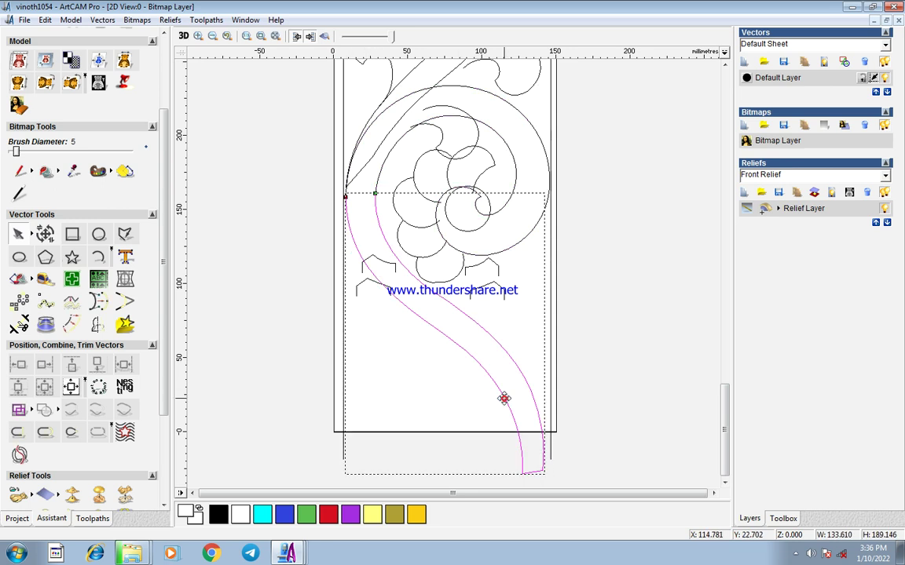
{"action": "left_click", "coordinate": [519, 426]}
{"action": "left_click", "coordinate": [541, 430]}
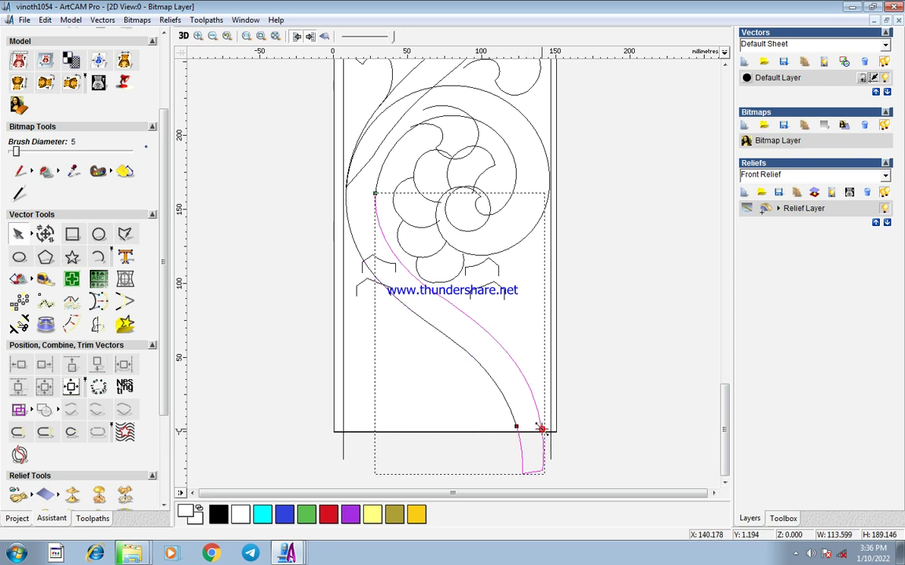
{"action": "left_click", "coordinate": [541, 429]}
{"action": "left_click", "coordinate": [538, 424]}
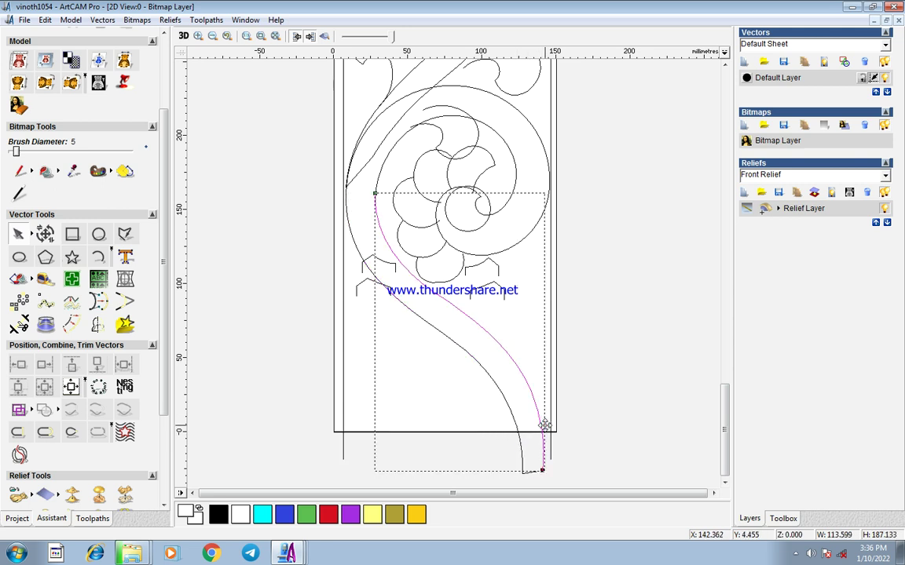
{"action": "left_click", "coordinate": [543, 427]}
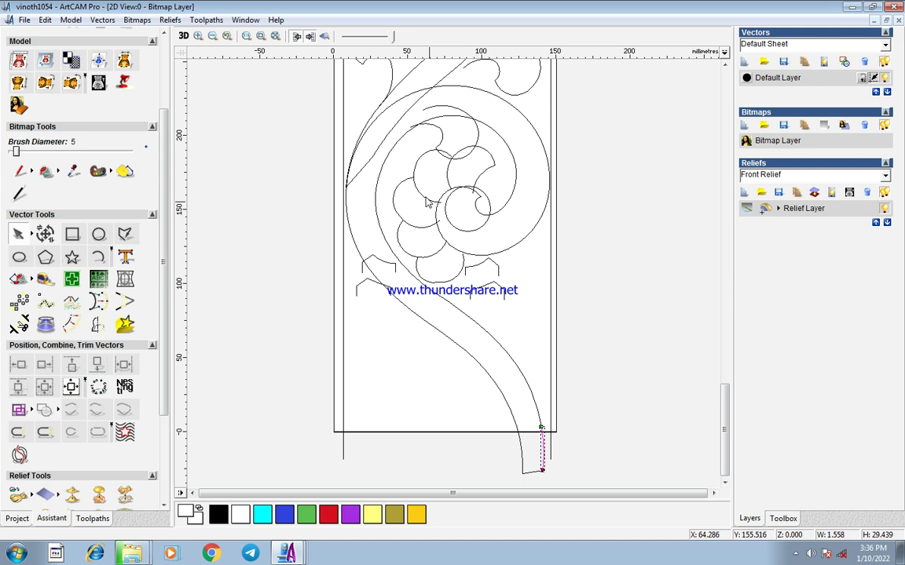
- Cut the inner and outer spiral curves at the top of the swirl and at its right side
{"action": "left_click", "coordinate": [461, 120]}
{"action": "left_click", "coordinate": [457, 116]}
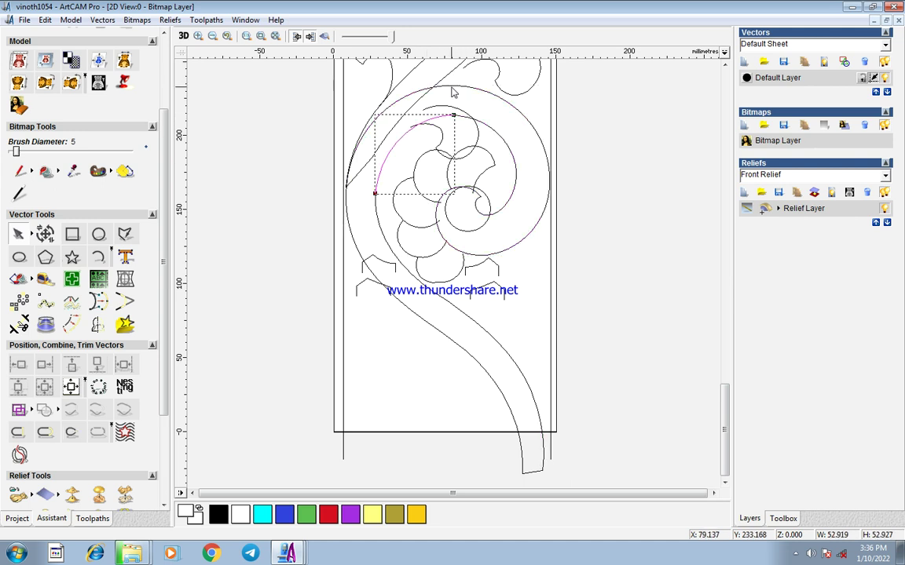
{"action": "left_click", "coordinate": [452, 91]}
{"action": "left_click", "coordinate": [517, 174]}
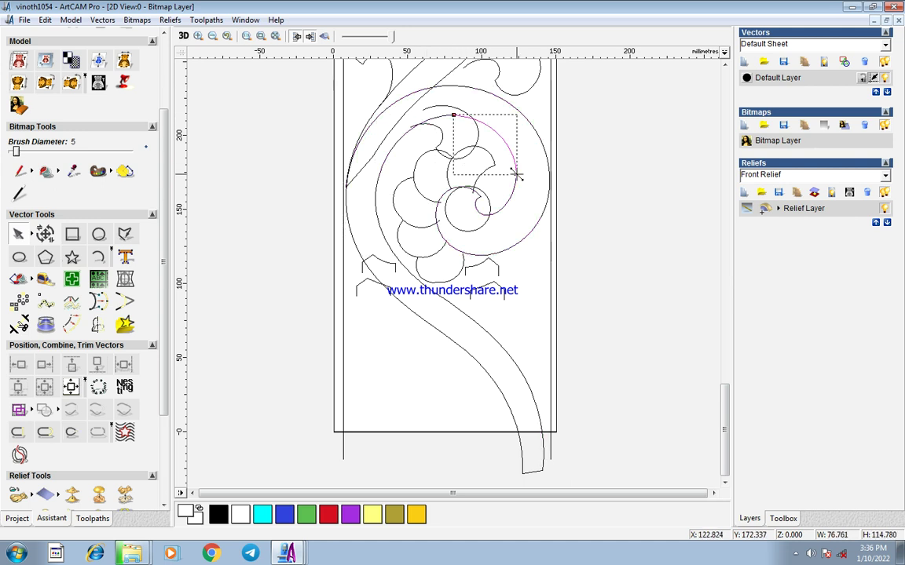
{"action": "left_click", "coordinate": [550, 182]}
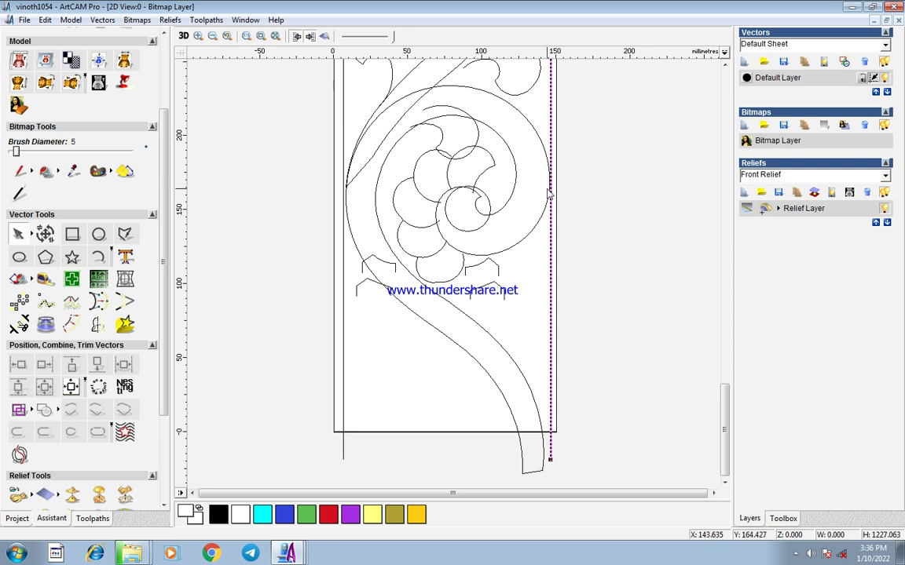
{"action": "left_click", "coordinate": [547, 191]}
- Split the remaining spiral at its lowest point, at the inner curl and at the curl's tip, and clear the selection
{"action": "key", "text": "c"}
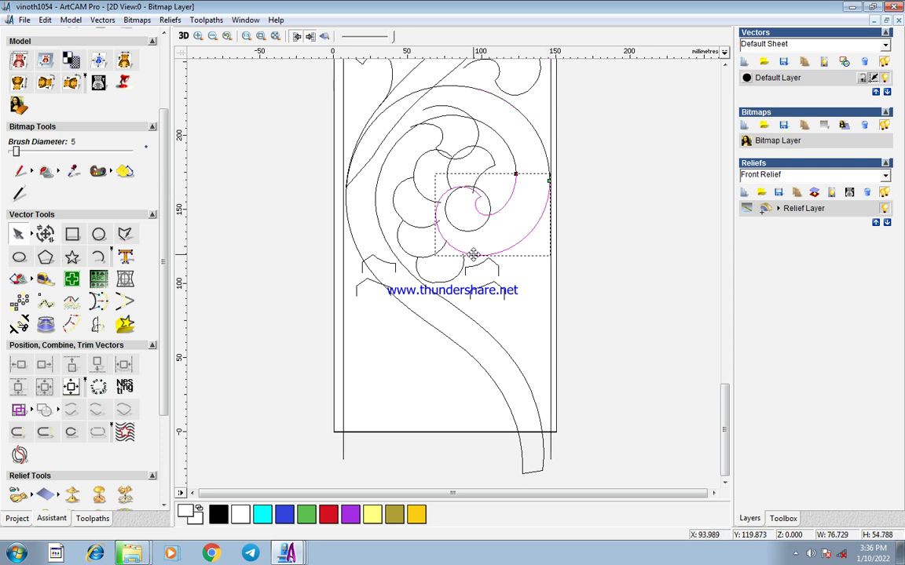
{"action": "left_click", "coordinate": [486, 217]}
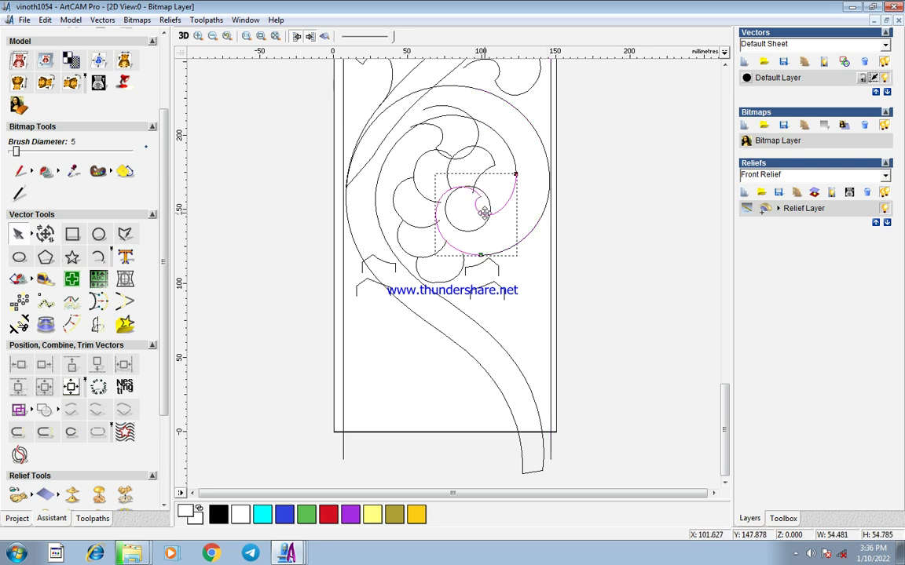
{"action": "scroll", "coordinate": [471, 206], "scroll_direction": "up", "scroll_amount": 2}
{"action": "left_click", "coordinate": [501, 297]}
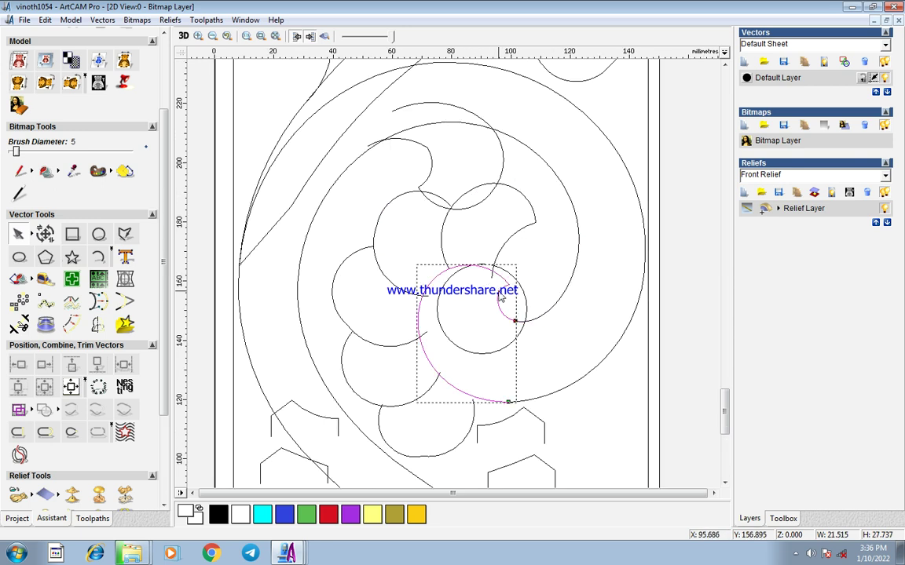
{"action": "scroll", "coordinate": [501, 296], "scroll_direction": "up", "scroll_amount": 2}
{"action": "key", "text": "c"}
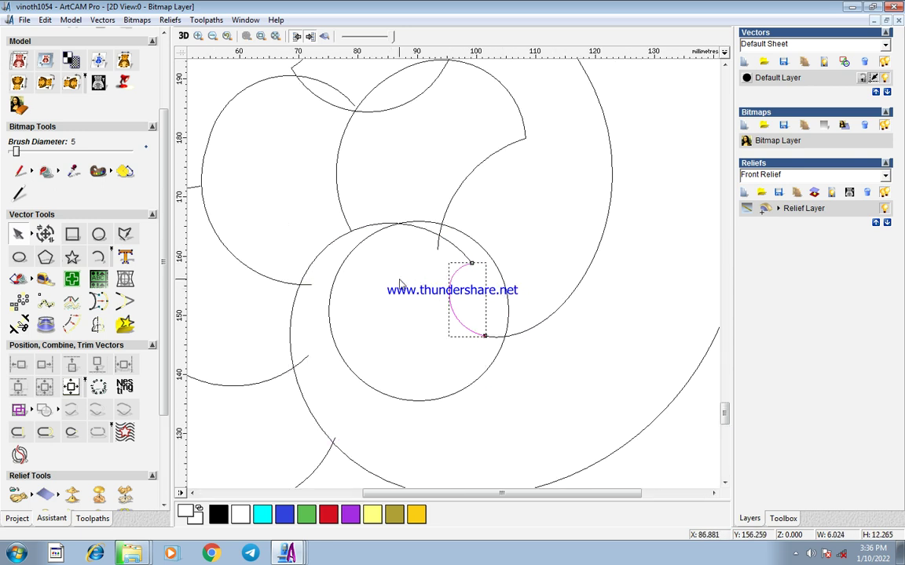
{"action": "scroll", "coordinate": [398, 280], "scroll_direction": "down", "scroll_amount": 2}
{"action": "left_click", "coordinate": [448, 289]}
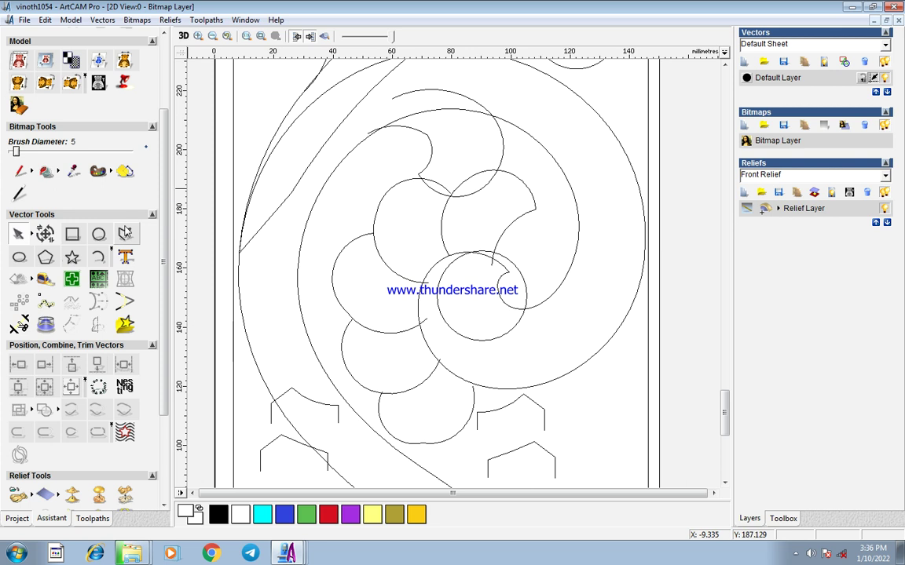
- Draw an open polyline profile about 41 mm wide and 18.5 mm high over the upper petals, with vertical sides and a top edge sloping down right
{"action": "left_click", "coordinate": [124, 233]}
{"action": "left_click", "coordinate": [342, 213]}
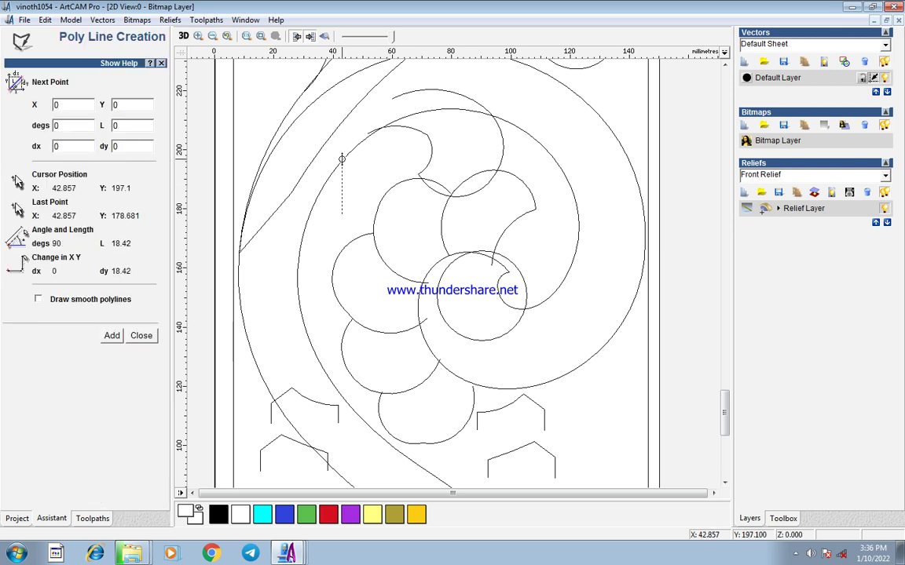
{"action": "left_click", "coordinate": [341, 158]}
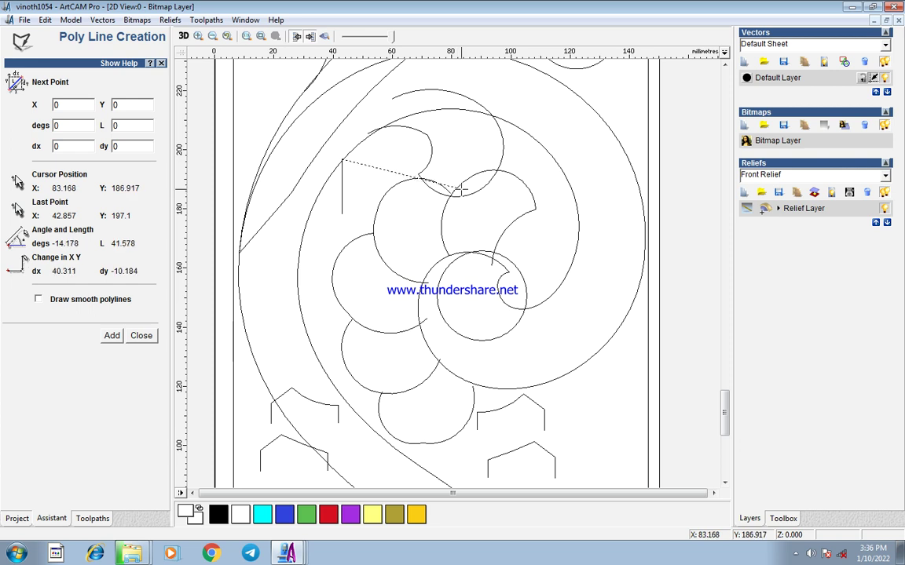
{"action": "left_click", "coordinate": [463, 194]}
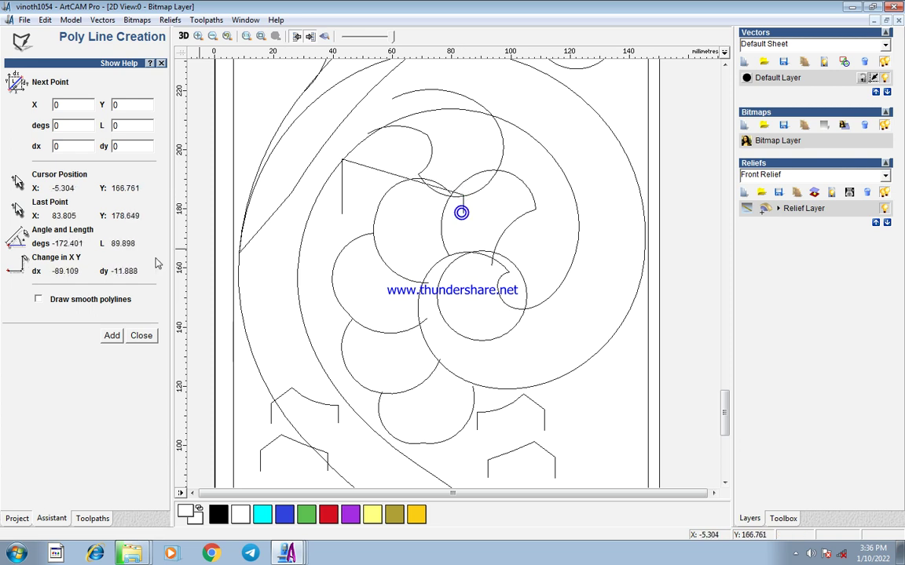
{"action": "left_click", "coordinate": [142, 335]}
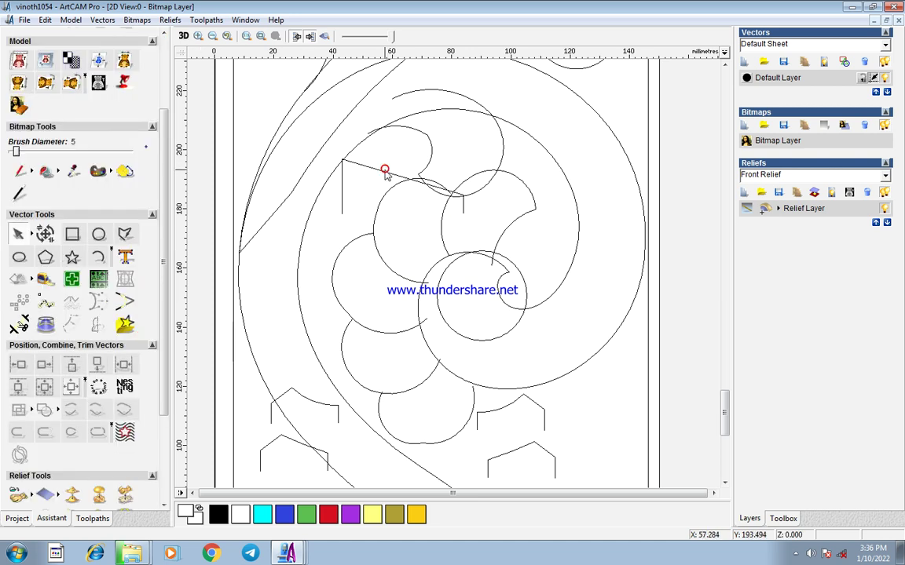
- Bend the sloping top edge of the new profile into a smooth convex arc falling toward its shorter side, and finish node editing
{"action": "left_click", "coordinate": [385, 172]}
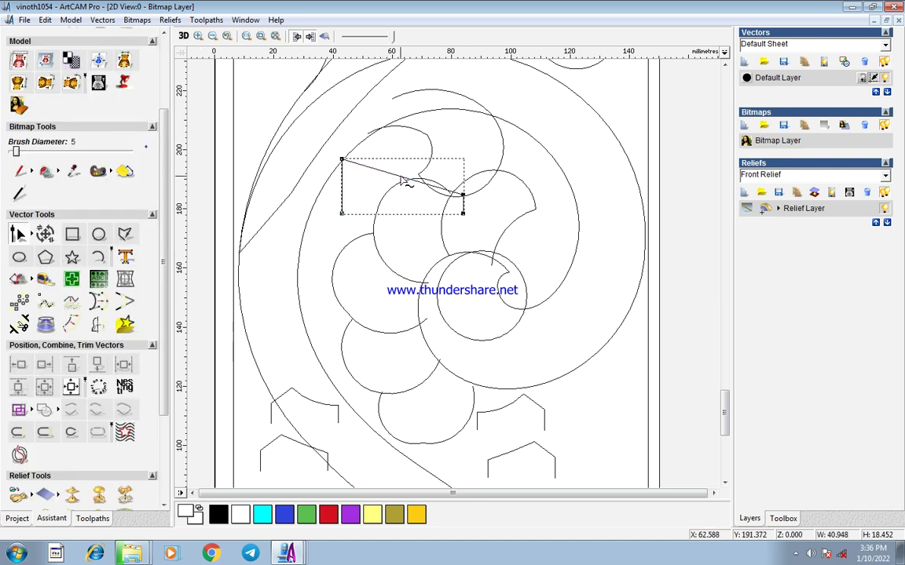
{"action": "mouse_move", "coordinate": [402, 181]}
{"action": "left_mouse_down"}
{"action": "mouse_move", "coordinate": [425, 92]}
{"action": "mouse_move", "coordinate": [414, 174]}
{"action": "left_mouse_up"}
{"action": "scroll", "coordinate": [409, 185], "scroll_direction": "up", "scroll_amount": 2}
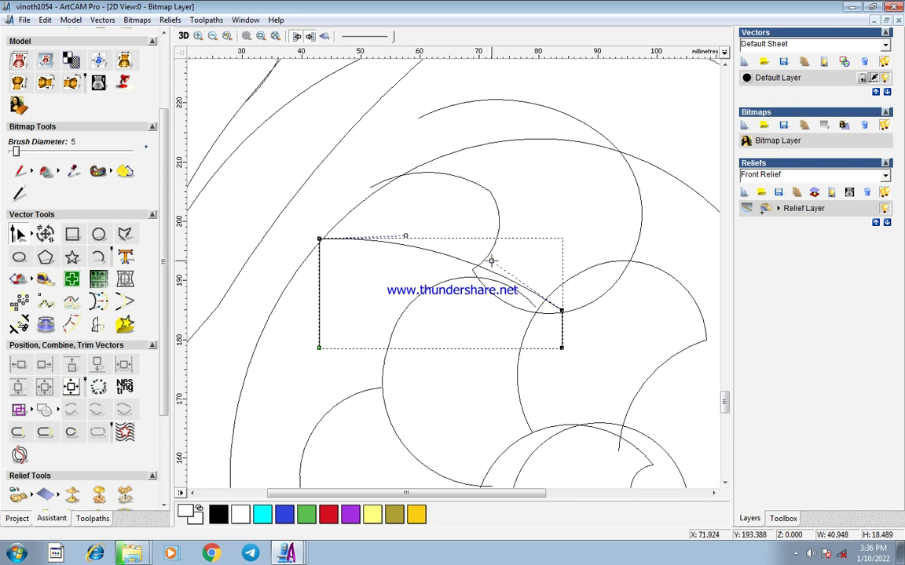
{"action": "left_click_drag", "start_coordinate": [491, 260], "coordinate": [519, 259]}
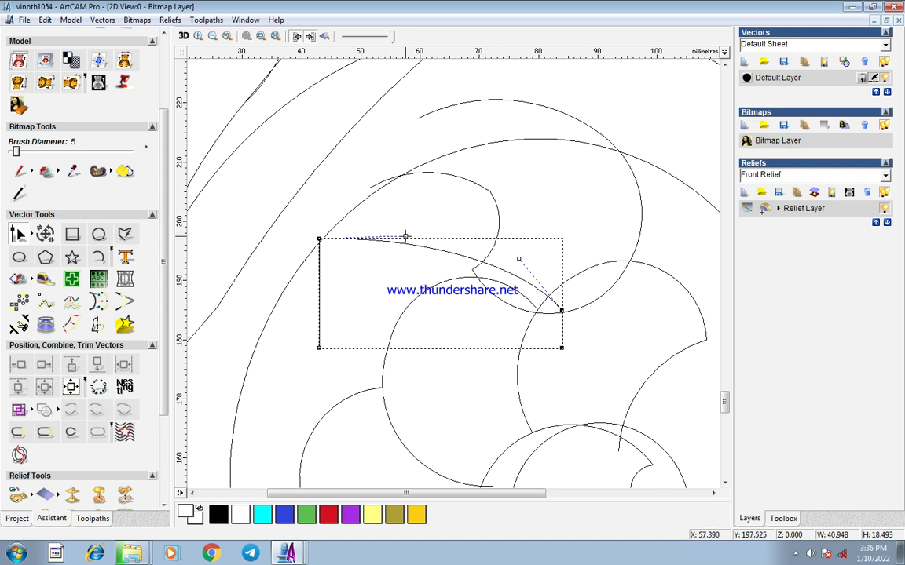
{"action": "left_click_drag", "start_coordinate": [406, 236], "coordinate": [415, 236]}
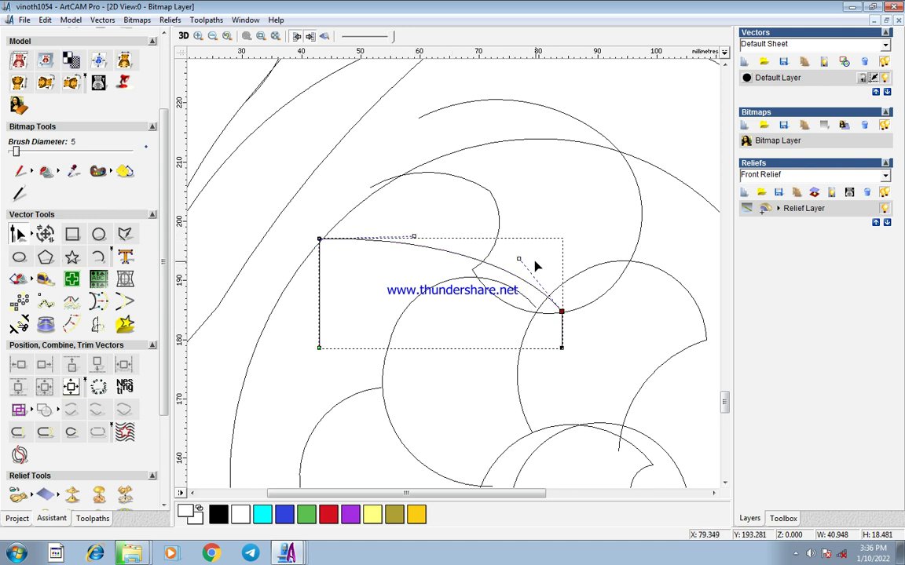
{"action": "left_click_drag", "start_coordinate": [520, 258], "coordinate": [511, 260]}
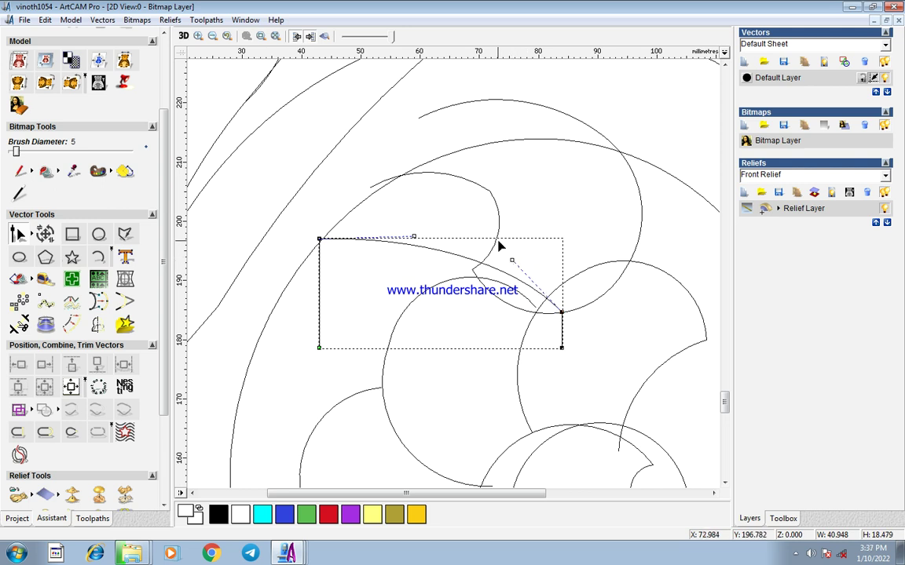
{"action": "key", "text": "n"}
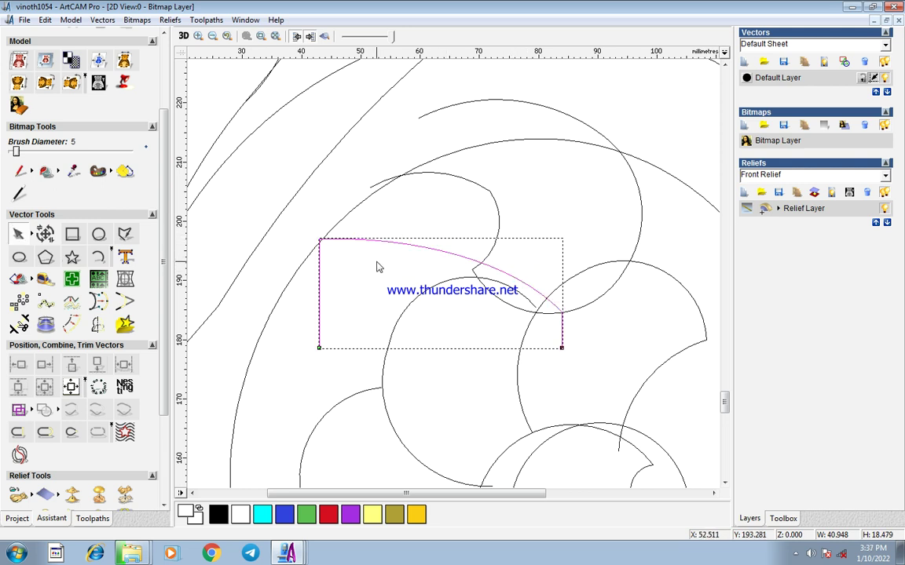
- Move the curved profile outside the panel, beside the swirl, and mirror a copy horizontally about its centre
{"action": "scroll", "coordinate": [441, 256], "scroll_direction": "down", "scroll_amount": 2}
{"action": "left_click_drag", "start_coordinate": [431, 305], "coordinate": [288, 323]}
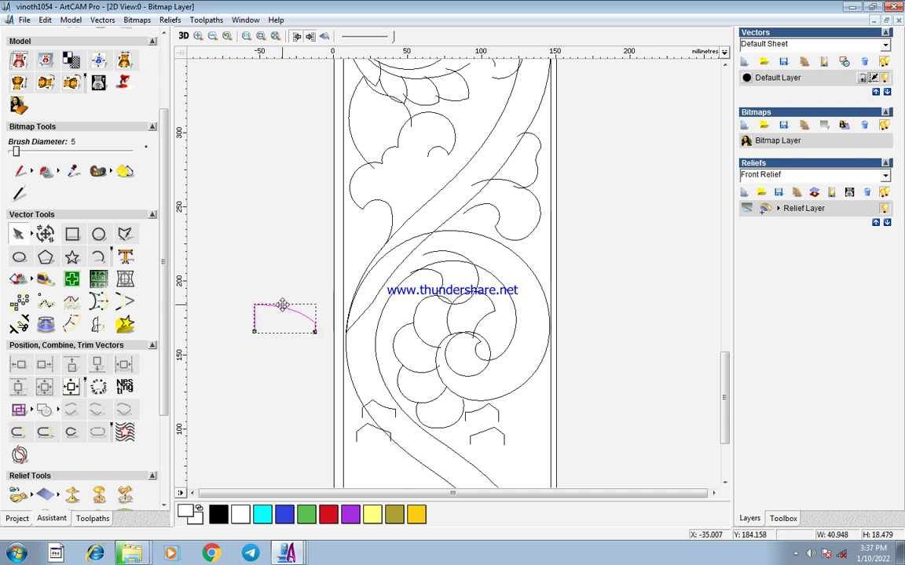
{"action": "left_click", "coordinate": [96, 302]}
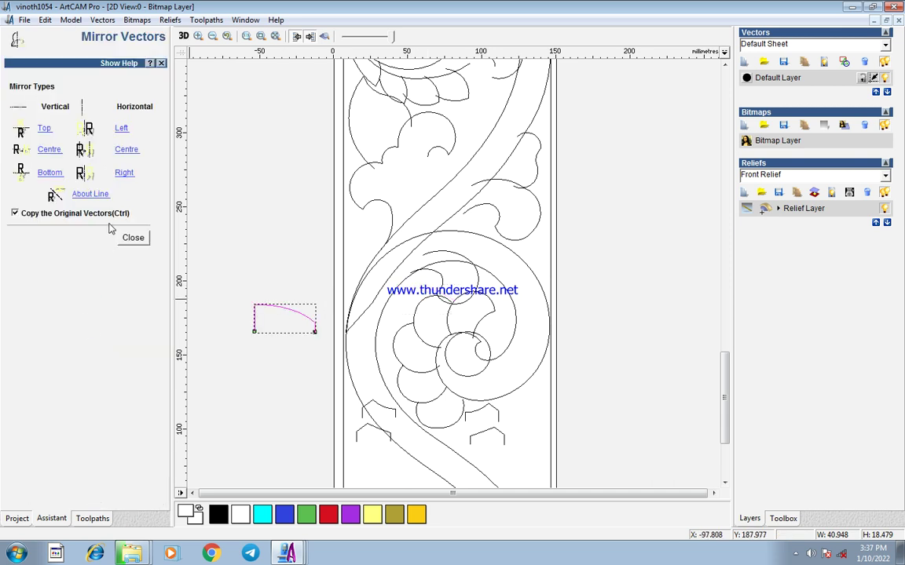
{"action": "left_click", "coordinate": [127, 150]}
{"action": "left_click", "coordinate": [133, 238]}
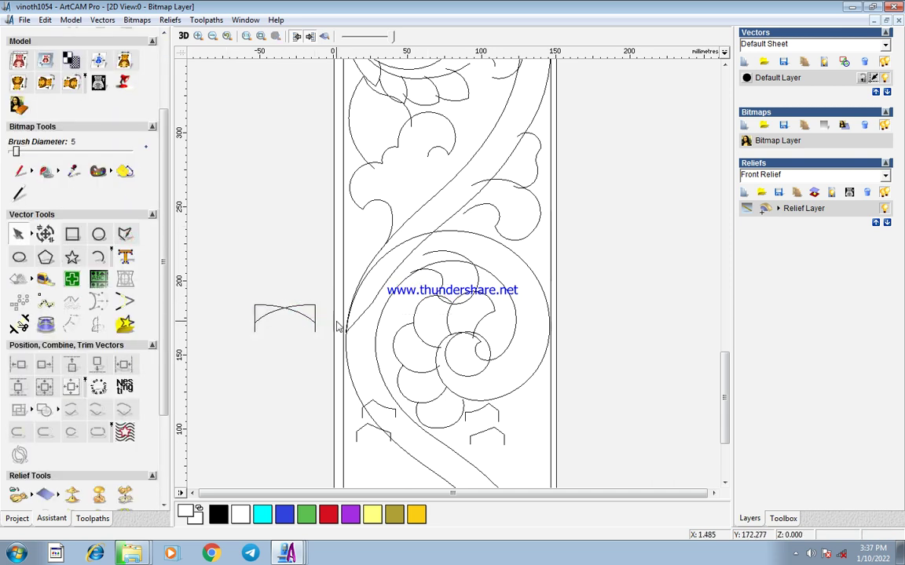
- Start a Two Rail Sweep with the two lower stem edges as drive rails and the second rail's direction reversed
{"action": "scroll", "coordinate": [377, 379], "scroll_direction": "up", "scroll_amount": 2}
{"action": "left_click", "coordinate": [417, 346]}
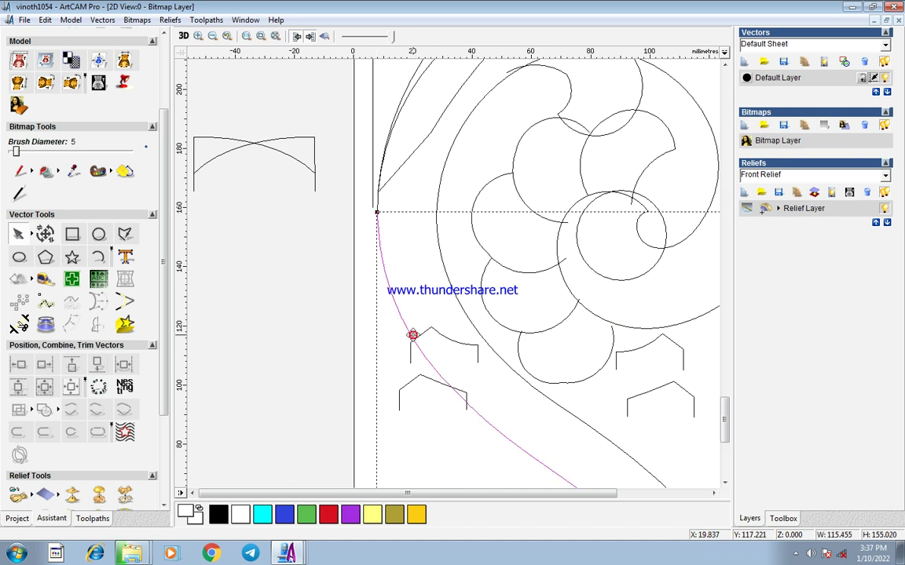
{"action": "scroll", "coordinate": [432, 345], "scroll_direction": "down", "scroll_amount": 4}
{"action": "left_click", "coordinate": [468, 380], "text": "shift"}
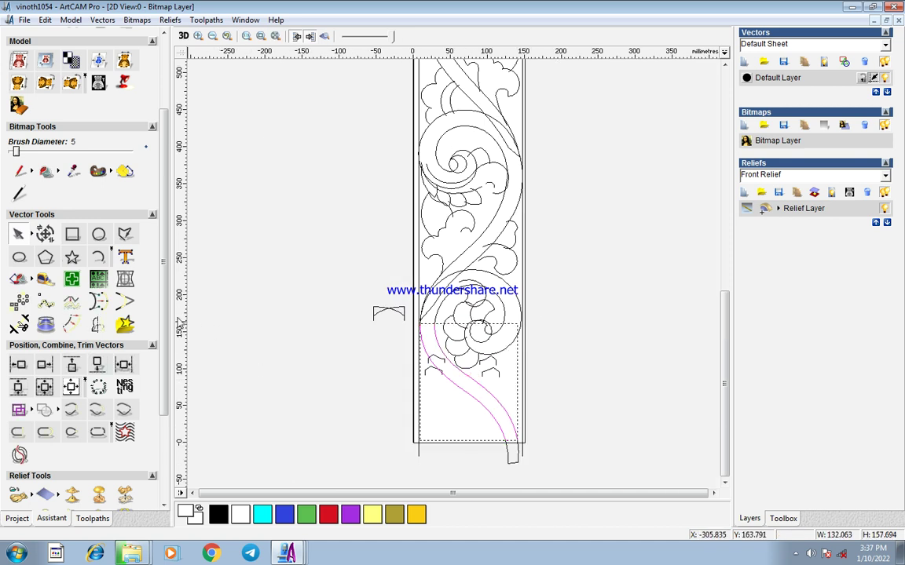
{"action": "left_click_drag", "start_coordinate": [164, 301], "coordinate": [135, 452]}
{"action": "left_click_drag", "start_coordinate": [162, 362], "coordinate": [162, 371]}
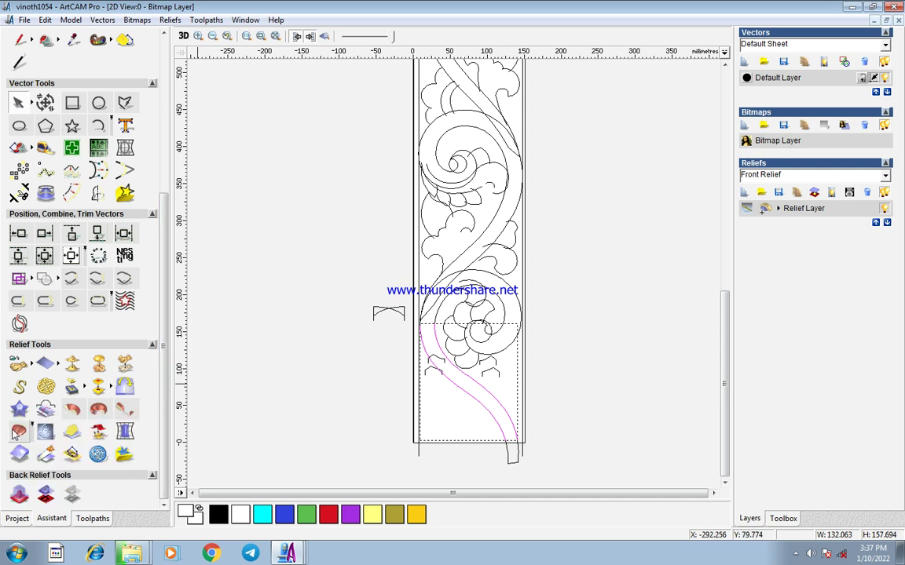
{"action": "left_click", "coordinate": [19, 431]}
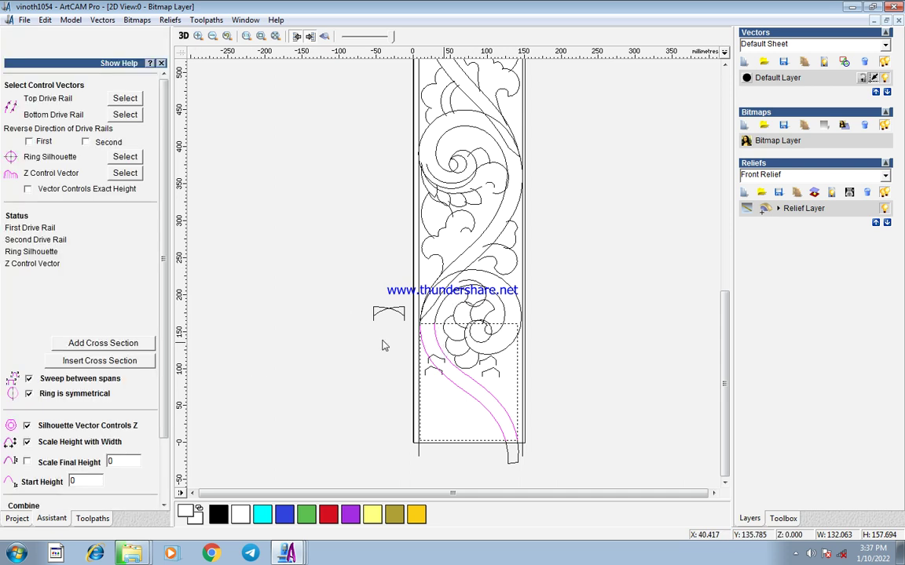
{"action": "left_click", "coordinate": [86, 142]}
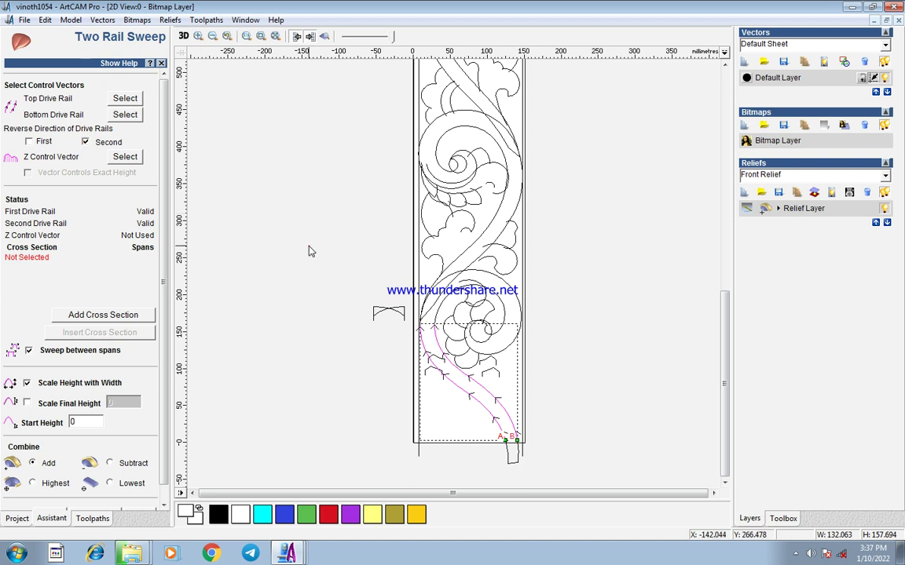
- Add the straight-edged peaked profile over the lower stem as first cross section and the curved peaked profile above it as second
{"action": "left_click", "coordinate": [459, 449]}
{"action": "scroll", "coordinate": [460, 449], "scroll_direction": "up", "scroll_amount": 2}
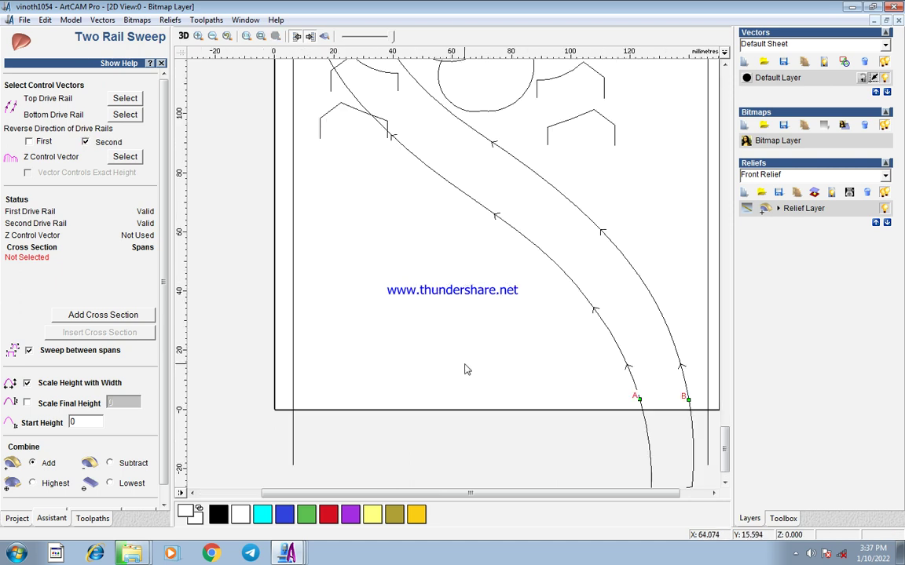
{"action": "left_click", "coordinate": [363, 112]}
{"action": "left_click", "coordinate": [118, 316]}
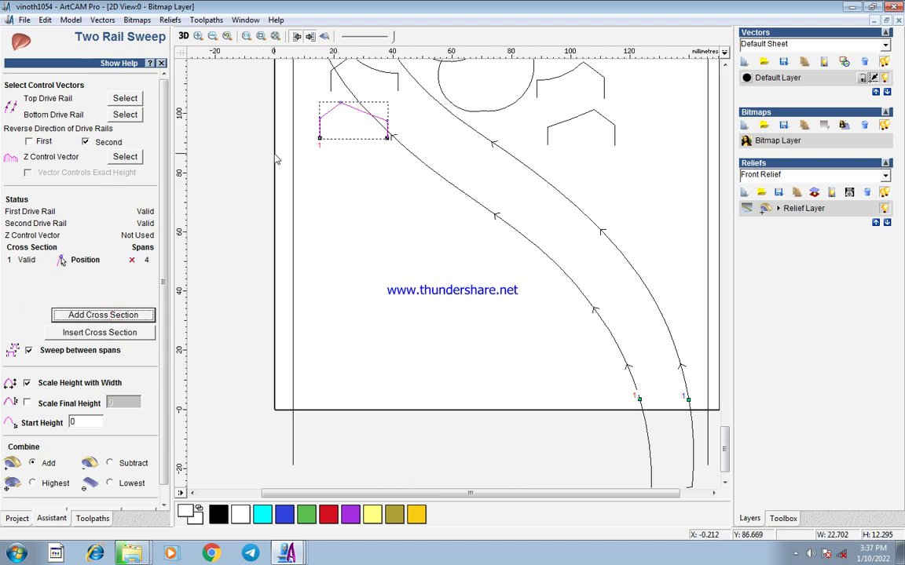
{"action": "left_click", "coordinate": [373, 68]}
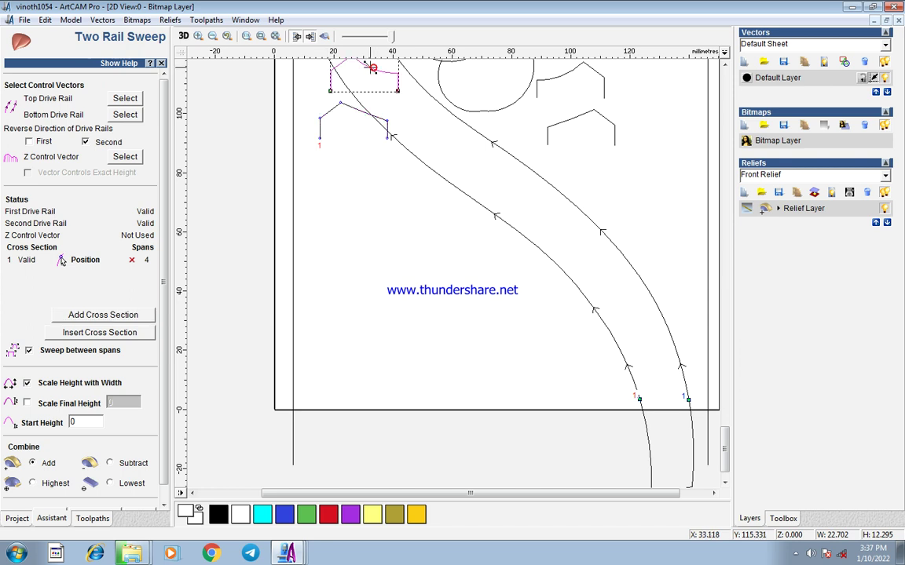
{"action": "left_click", "coordinate": [126, 314]}
- Calculate the lower stem sweep without width-based height scaling, with final height 10 and Highest combining, and show the relief preview
{"action": "left_click", "coordinate": [27, 383]}
{"action": "left_click", "coordinate": [27, 403]}
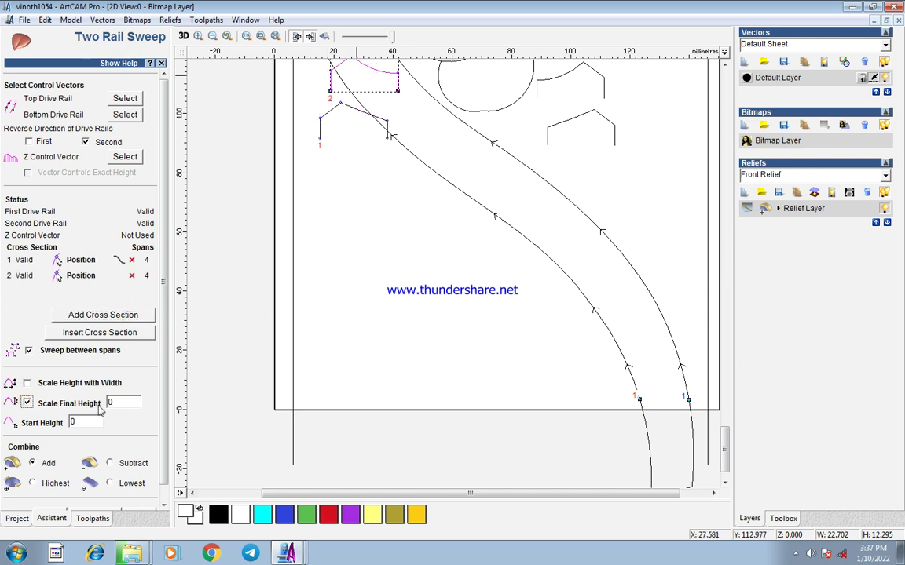
{"action": "left_click", "coordinate": [29, 483]}
{"action": "scroll", "coordinate": [167, 411], "scroll_direction": "down", "scroll_amount": 1}
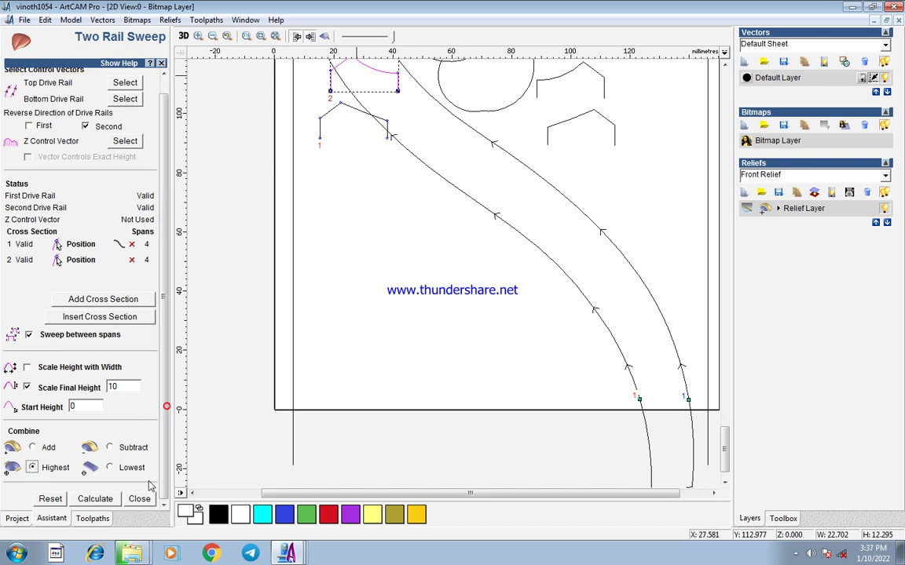
{"action": "left_click", "coordinate": [93, 498]}
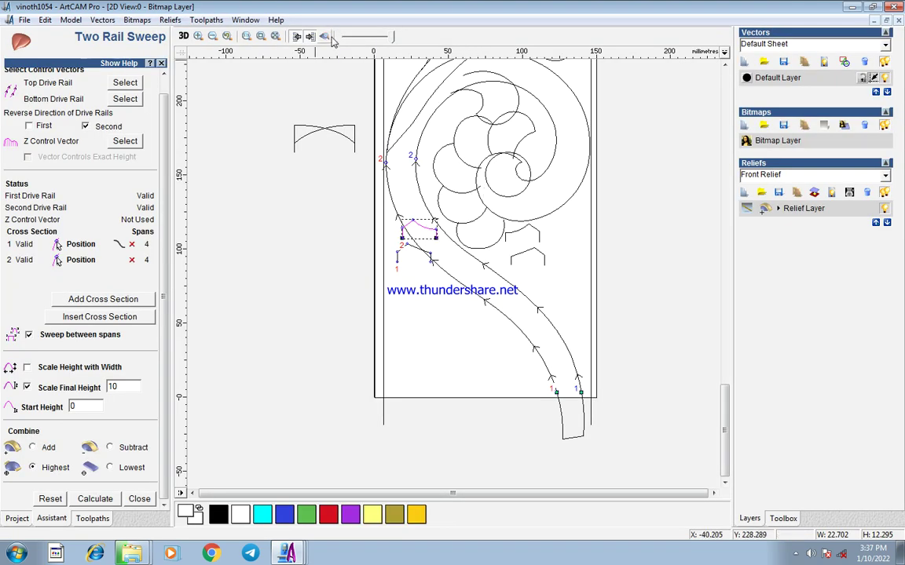
{"action": "left_click", "coordinate": [327, 37]}
{"action": "scroll", "coordinate": [501, 267], "scroll_direction": "up", "scroll_amount": 1}
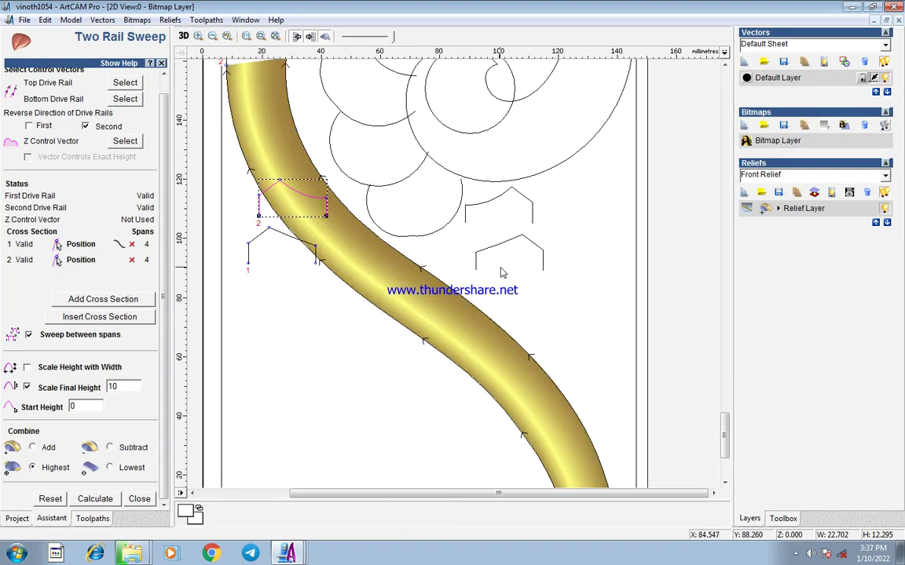
{"action": "scroll", "coordinate": [503, 273], "scroll_direction": "down", "scroll_amount": 2}
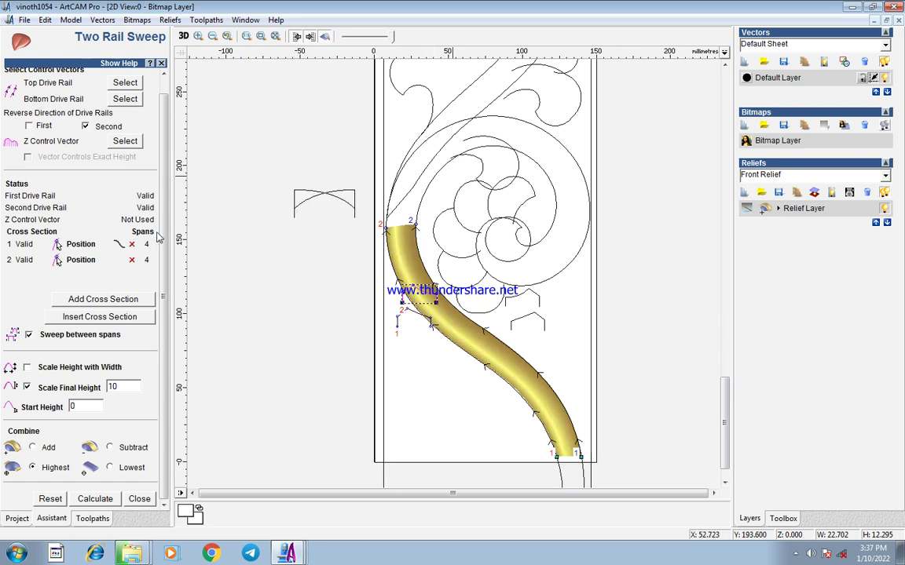
- Remove the cross sections and assign the two spiral curves from the stem to the swirl's top as rails, without reversing the second
{"action": "left_click", "coordinate": [131, 244]}
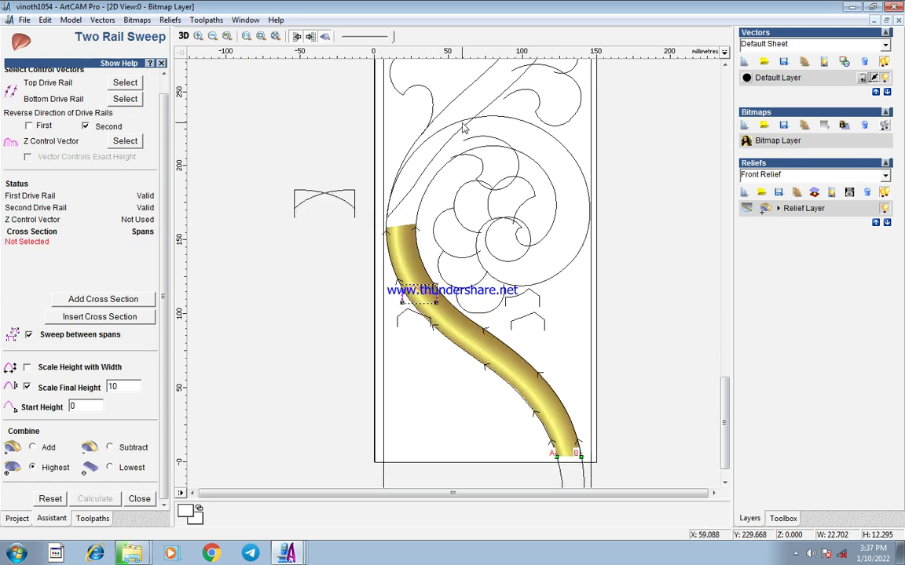
{"action": "left_click", "coordinate": [428, 128]}
{"action": "left_click", "coordinate": [453, 157], "text": "shift"}
{"action": "left_click", "coordinate": [123, 82]}
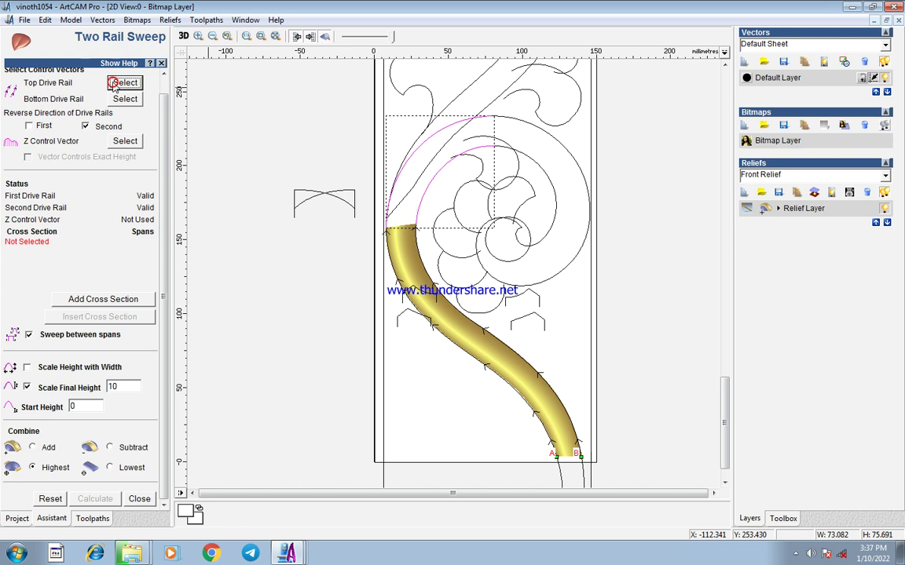
{"action": "left_click", "coordinate": [88, 126]}
- Add the curved peaked profile as the only cross section and calculate the sweep to the top of the swirl
{"action": "left_click", "coordinate": [298, 184]}
{"action": "left_click", "coordinate": [436, 295]}
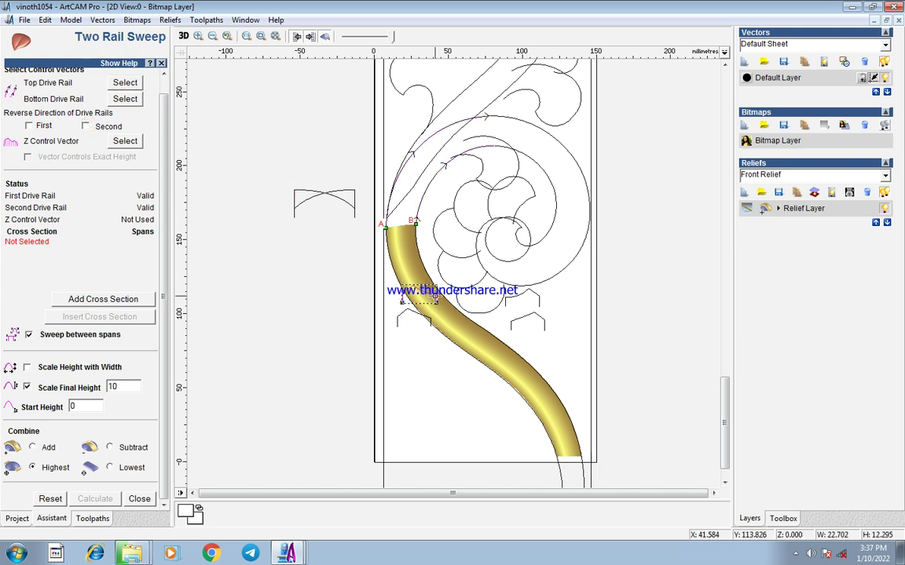
{"action": "left_click", "coordinate": [144, 304]}
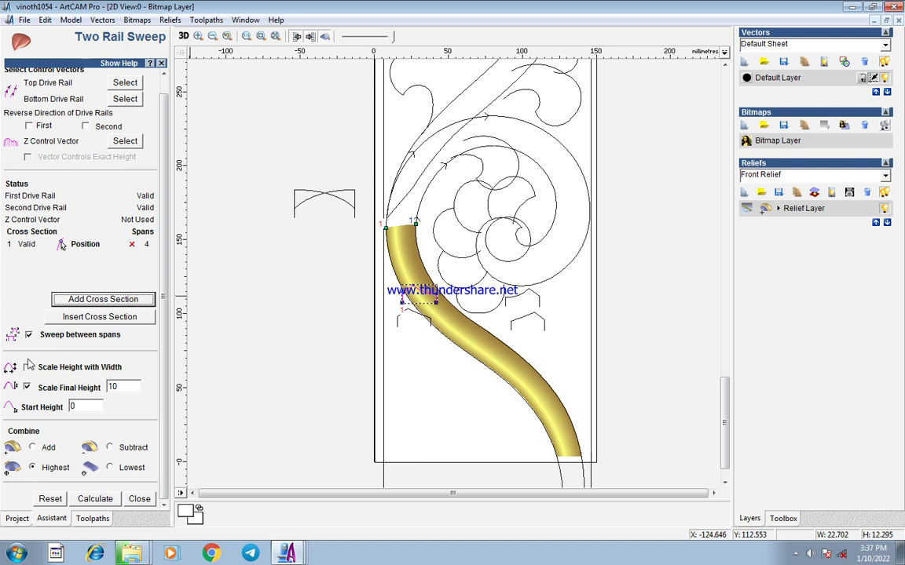
{"action": "left_click", "coordinate": [95, 498]}
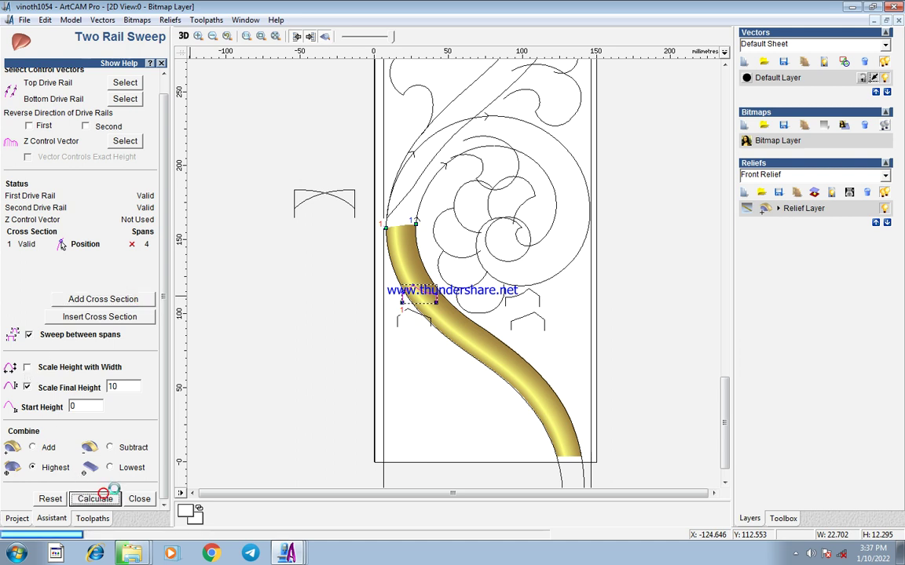
- Sweep the same profile along the swirl's upper-right pair of curves, with the second rail reversed
{"action": "left_click", "coordinate": [581, 156]}
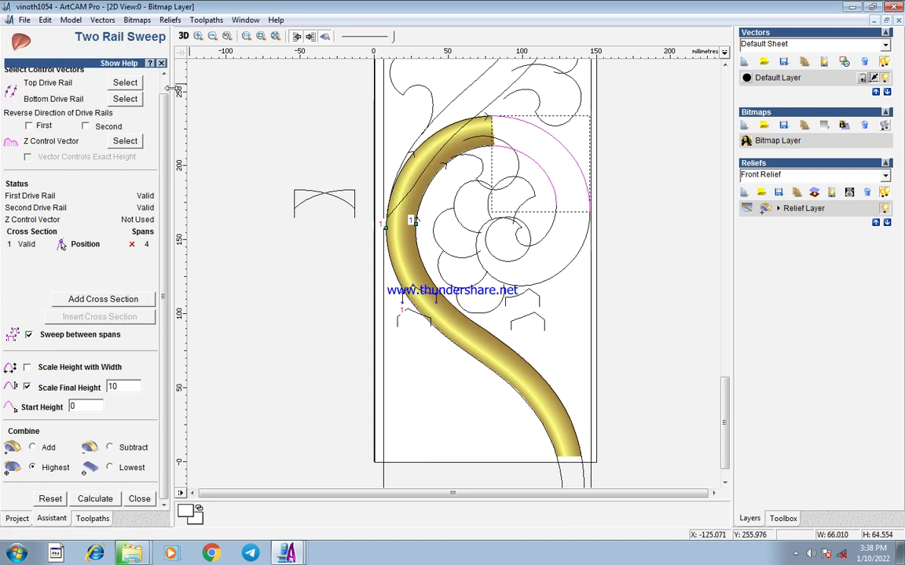
{"action": "left_click", "coordinate": [111, 83]}
{"action": "left_click", "coordinate": [86, 127]}
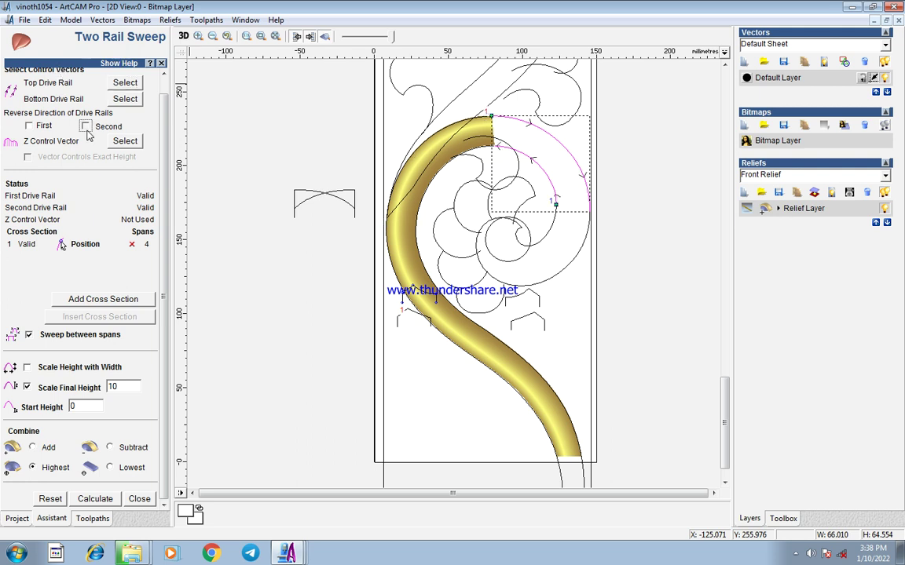
{"action": "left_click", "coordinate": [95, 499]}
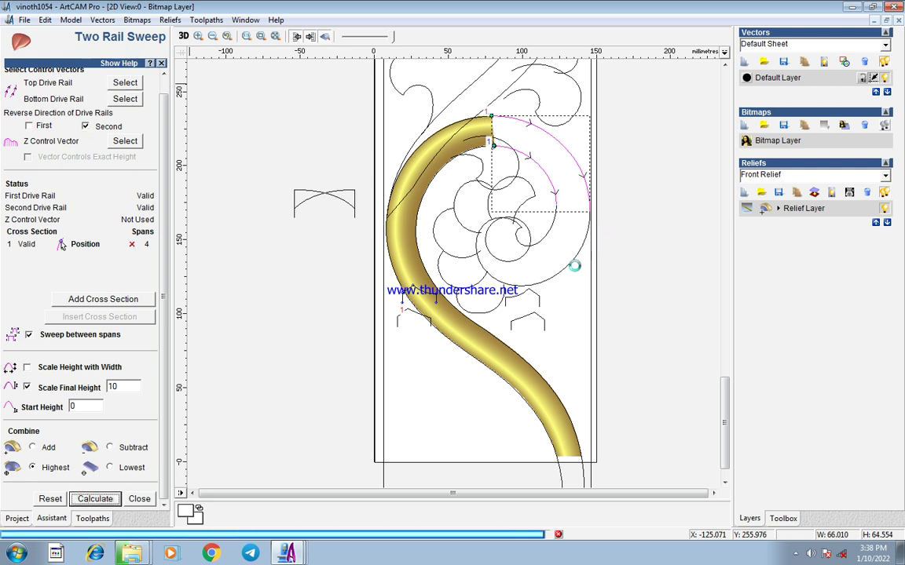
- Sweep the same profile along the swirl's lower-right pair of curves, without reversing the second rail
{"action": "left_click", "coordinate": [562, 269]}
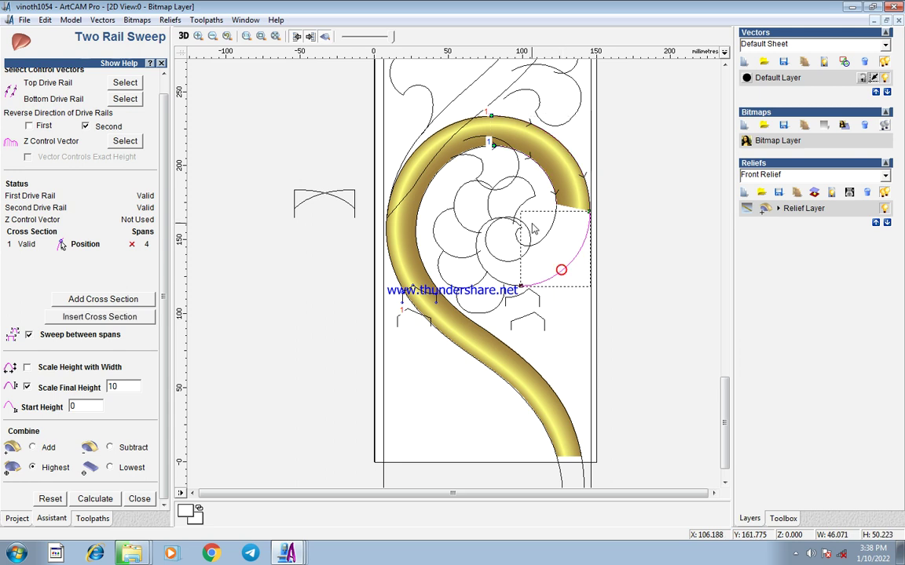
{"action": "left_click", "coordinate": [125, 84]}
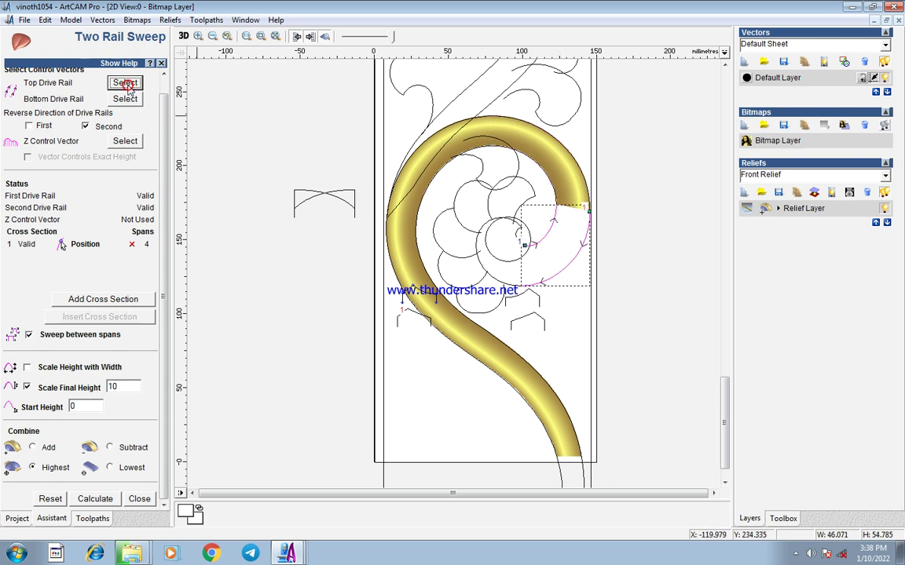
{"action": "left_click", "coordinate": [85, 126]}
{"action": "left_click", "coordinate": [86, 498]}
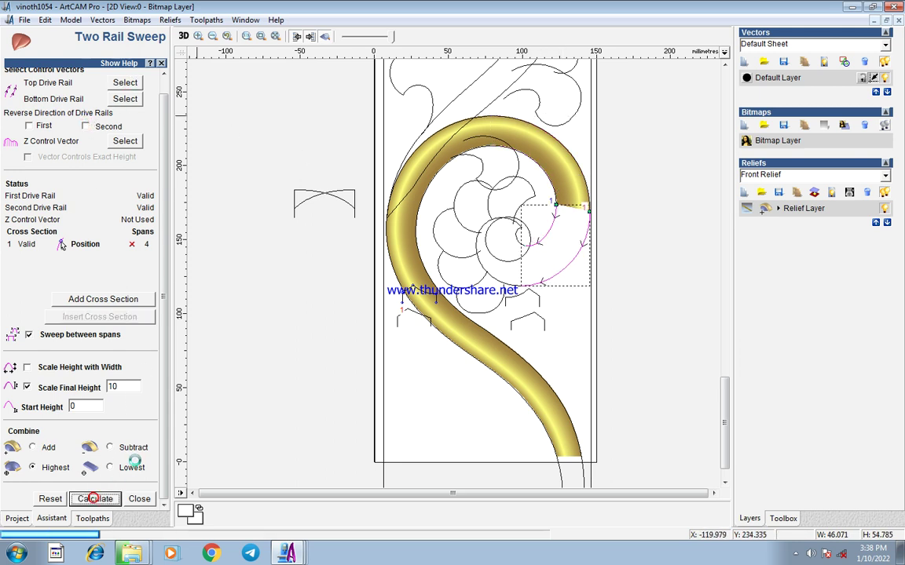
- Assign the two curves of the swirl's innermost curl as the drive rails, with the second rail reversed
{"action": "left_click", "coordinate": [507, 275]}
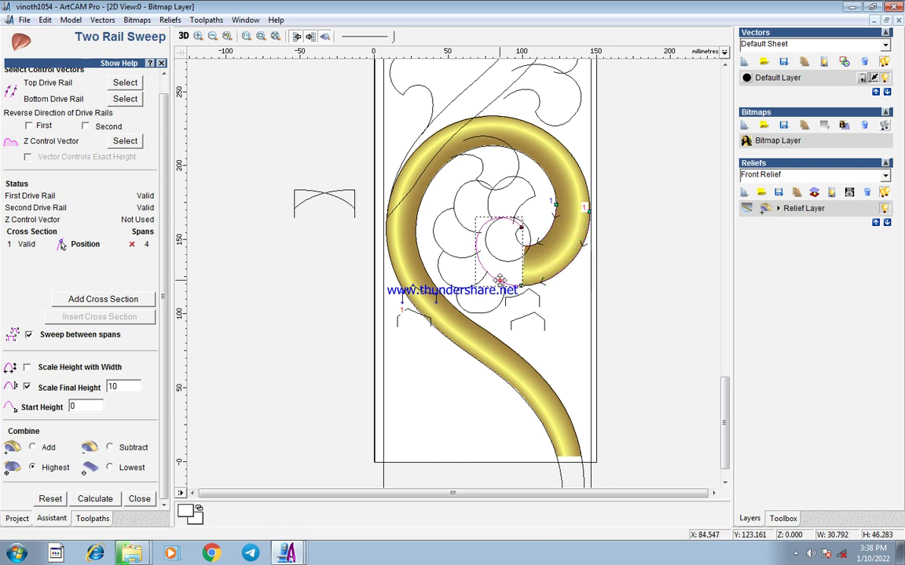
{"action": "left_click", "coordinate": [130, 84]}
{"action": "left_click", "coordinate": [86, 127]}
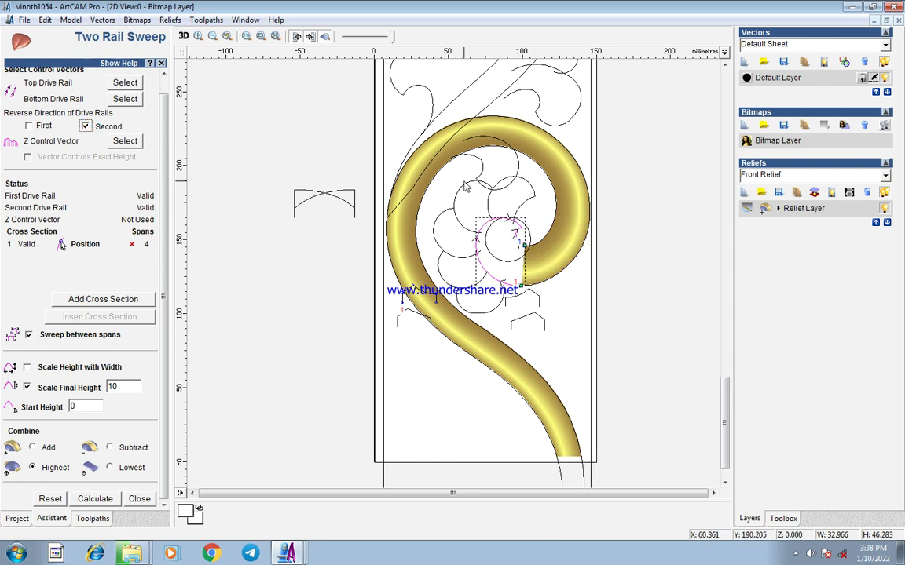
- Add the descending arc profile as the Z control vector, calculate the inner curl's sweep and finish the two-rail sweep
{"action": "left_click", "coordinate": [314, 190]}
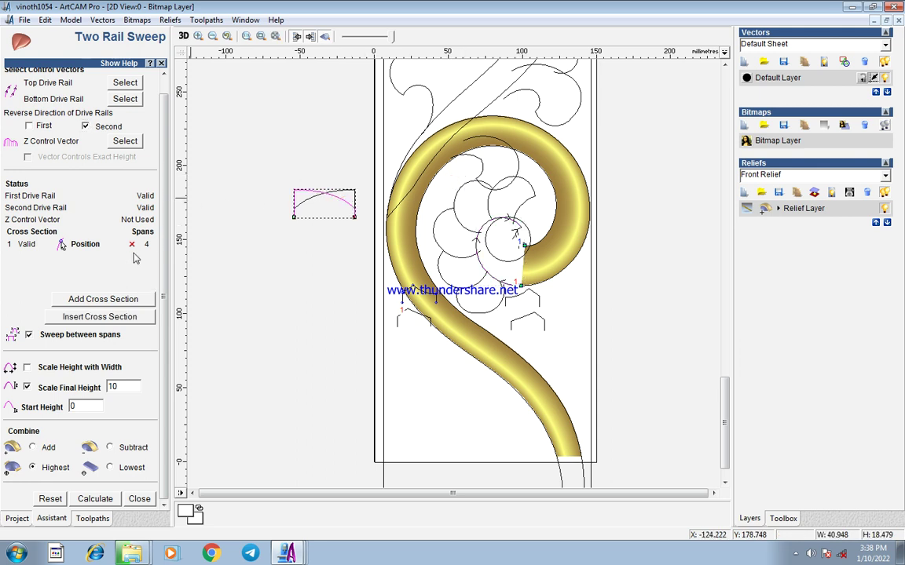
{"action": "left_click", "coordinate": [122, 139]}
{"action": "left_click", "coordinate": [101, 500]}
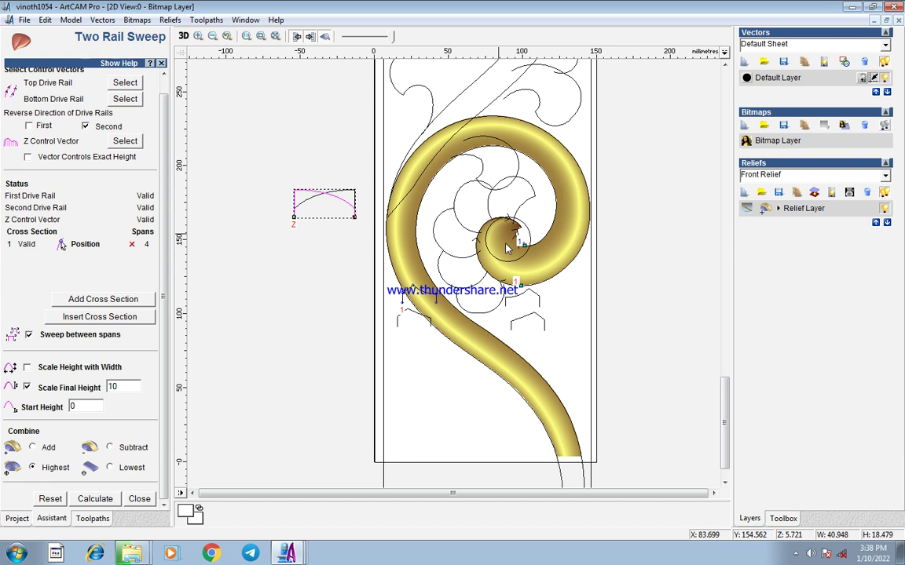
{"action": "scroll", "coordinate": [506, 248], "scroll_direction": "up", "scroll_amount": 6}
{"action": "scroll", "coordinate": [440, 315], "scroll_direction": "down", "scroll_amount": 4}
{"action": "scroll", "coordinate": [438, 308], "scroll_direction": "up", "scroll_amount": 3}
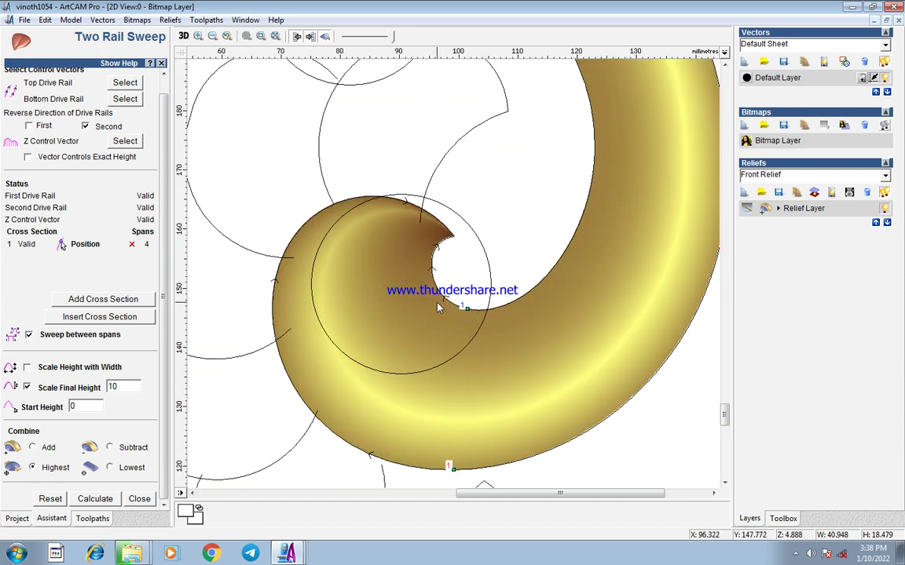
{"action": "left_click", "coordinate": [139, 498]}
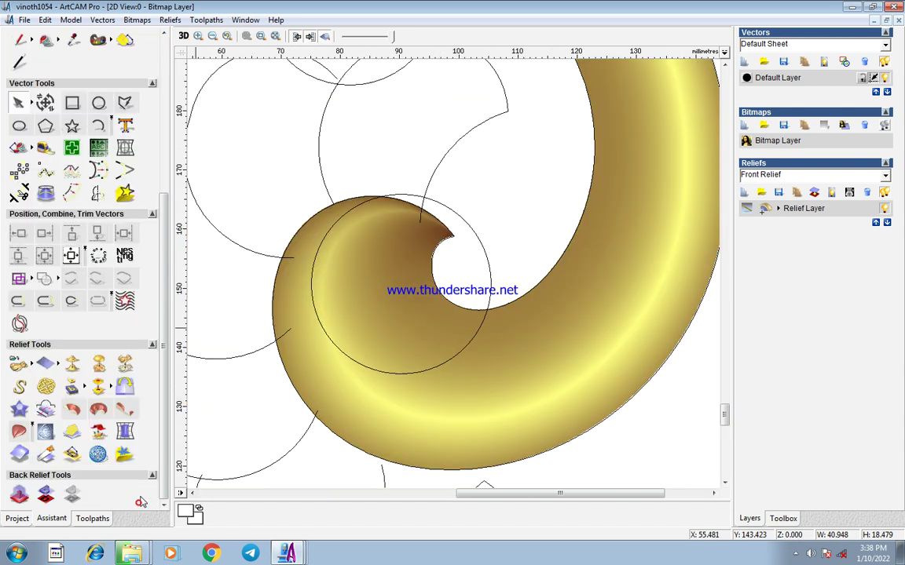
- Enlarge the circle at the swirl's centre to about 37 mm in diameter and position it over the curl's tip
{"action": "left_click", "coordinate": [402, 374]}
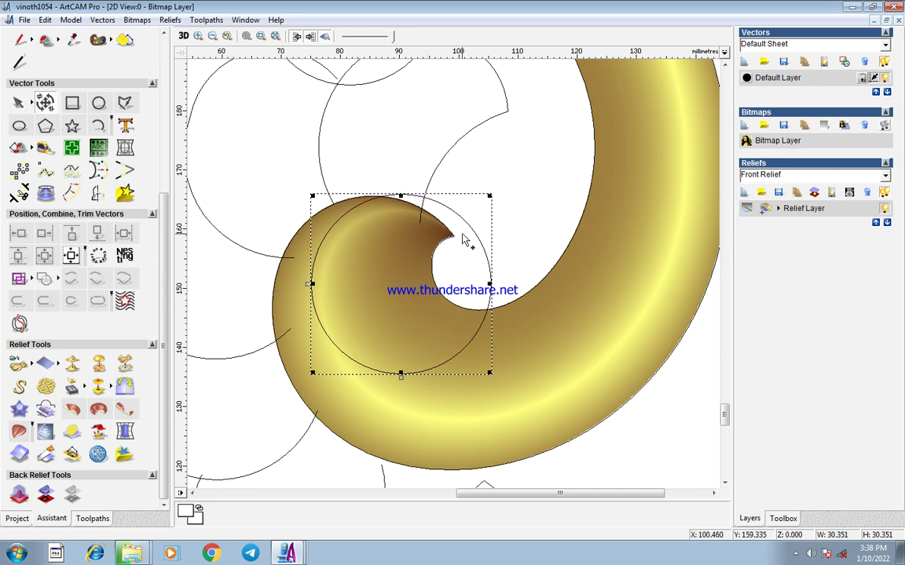
{"action": "left_click_drag", "start_coordinate": [507, 190], "coordinate": [469, 225], "text": "shift"}
{"action": "key", "text": "Escape"}
{"action": "left_click", "coordinate": [486, 218]}
{"action": "left_click", "coordinate": [486, 219]}
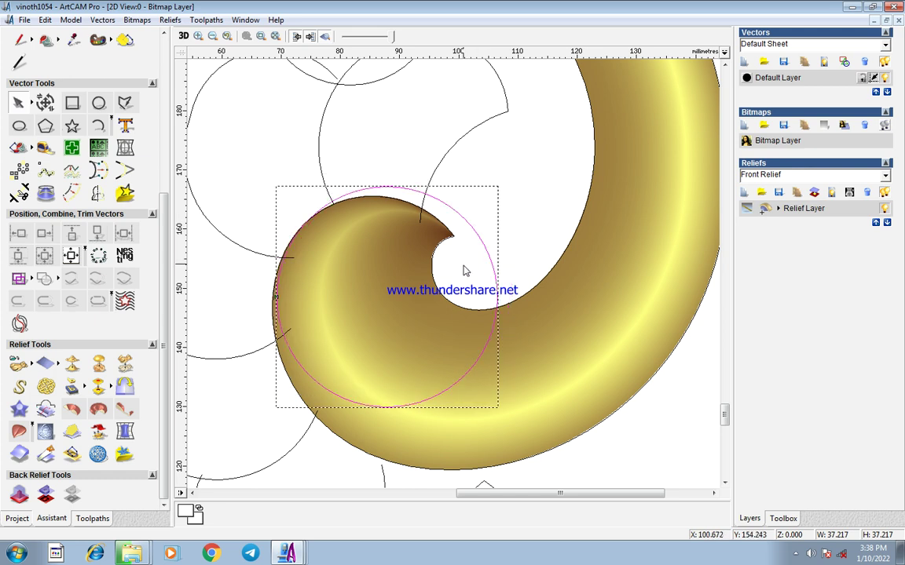
- Shape the centre circle as a dome with start height 4, scaled to height 5, and merge it high into the relief
{"action": "right_click", "coordinate": [515, 238]}
{"action": "left_click", "coordinate": [567, 304]}
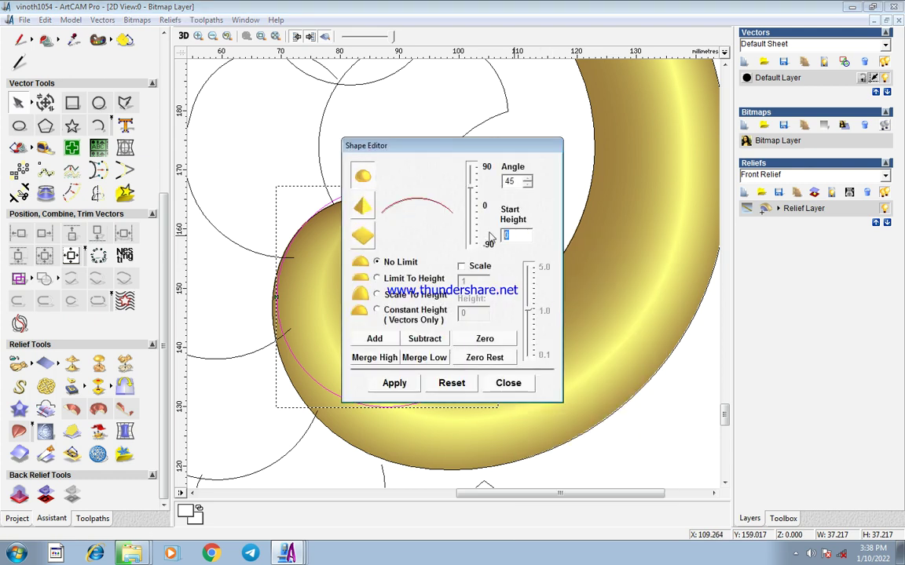
{"action": "left_click", "coordinate": [375, 295]}
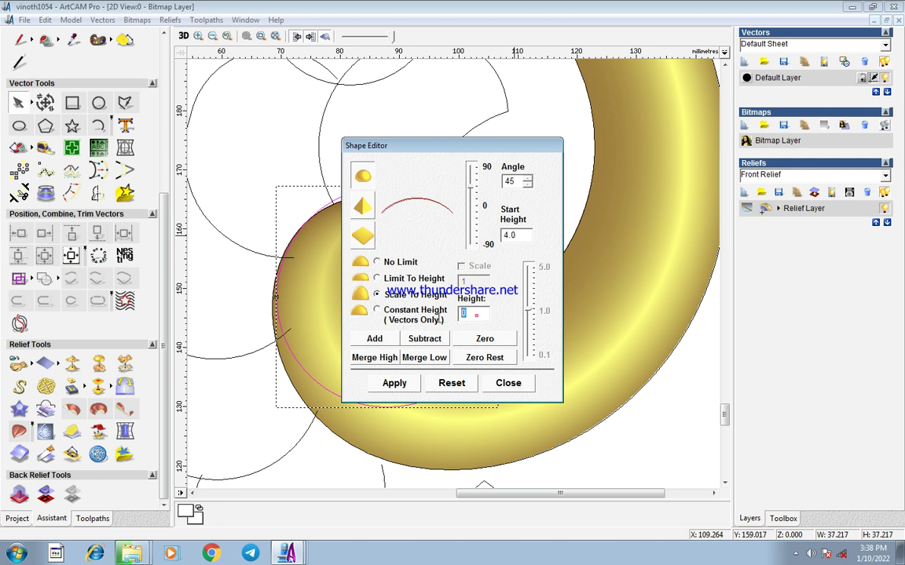
{"action": "left_click", "coordinate": [377, 358]}
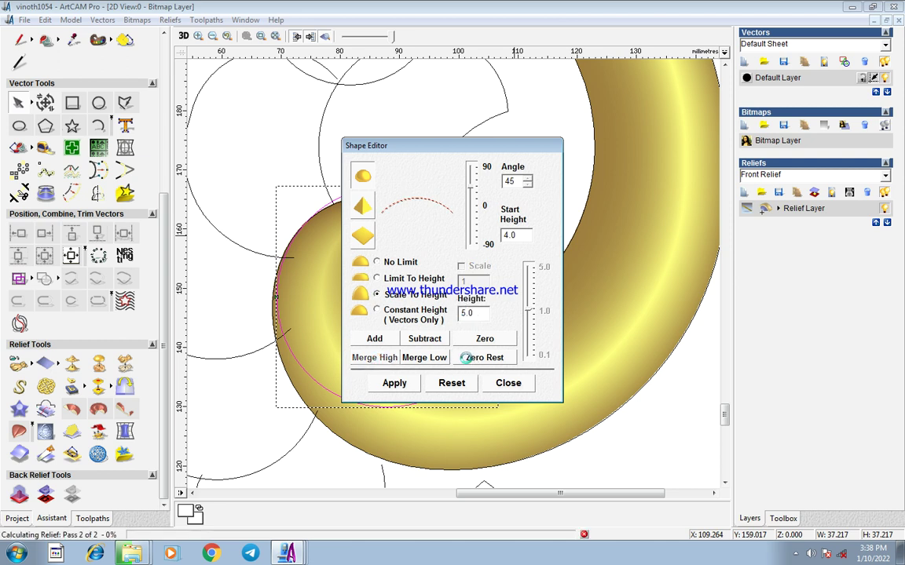
{"action": "left_click", "coordinate": [508, 383]}
{"action": "scroll", "coordinate": [449, 325], "scroll_direction": "down", "scroll_amount": 2}
{"action": "scroll", "coordinate": [390, 243], "scroll_direction": "up", "scroll_amount": 2}
- Set the centre dome's scaled height to 6, merge it high again and inspect the relief
{"action": "right_click", "coordinate": [437, 275]}
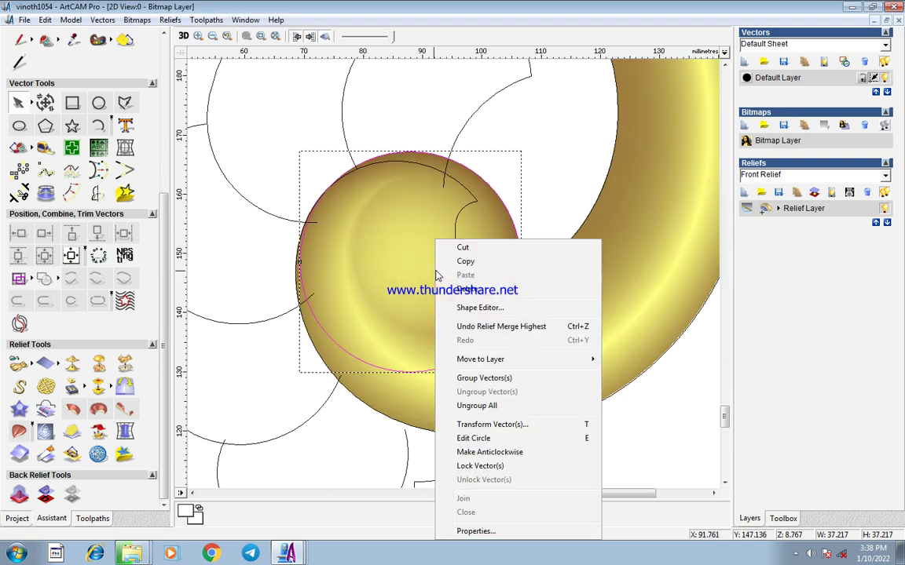
{"action": "left_click", "coordinate": [490, 307]}
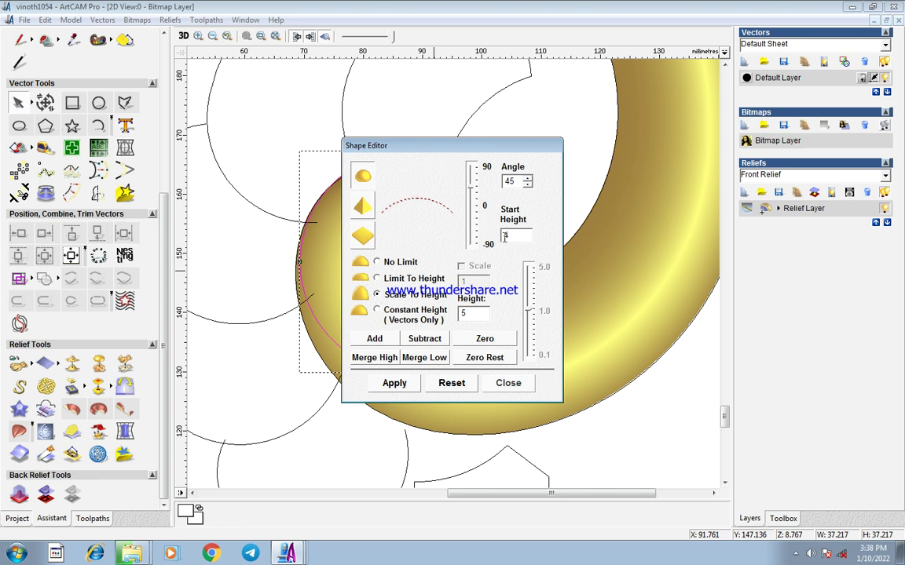
{"action": "double_click", "coordinate": [469, 312]}
{"action": "left_click", "coordinate": [376, 360]}
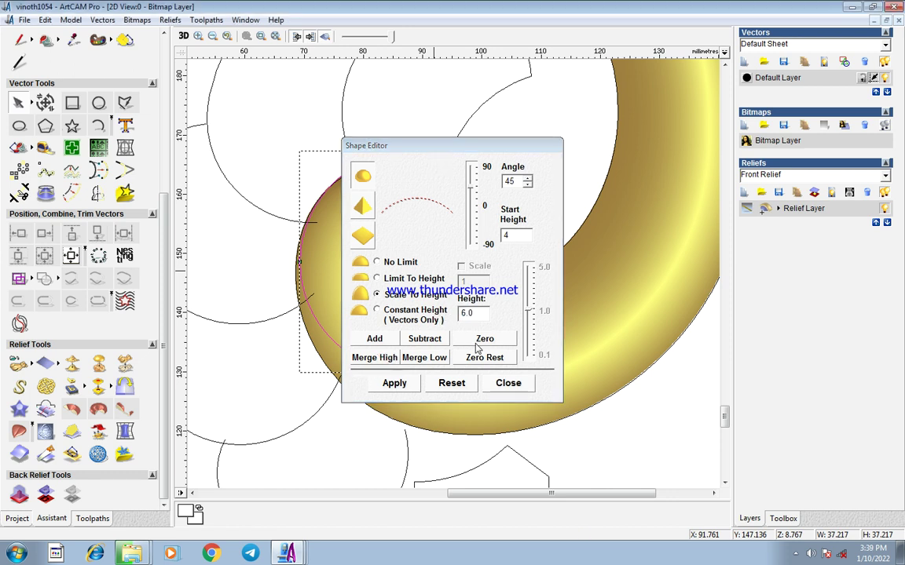
{"action": "left_click_drag", "start_coordinate": [439, 148], "coordinate": [633, 174]}
{"action": "left_click", "coordinate": [449, 222]}
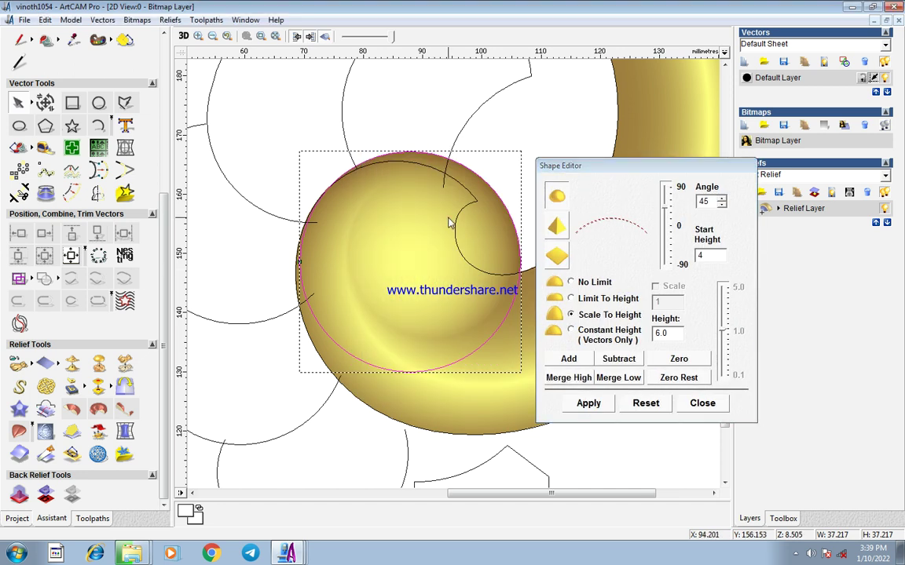
{"action": "scroll", "coordinate": [538, 281], "scroll_direction": "down", "scroll_amount": 1}
{"action": "scroll", "coordinate": [540, 281], "scroll_direction": "up", "scroll_amount": 2}
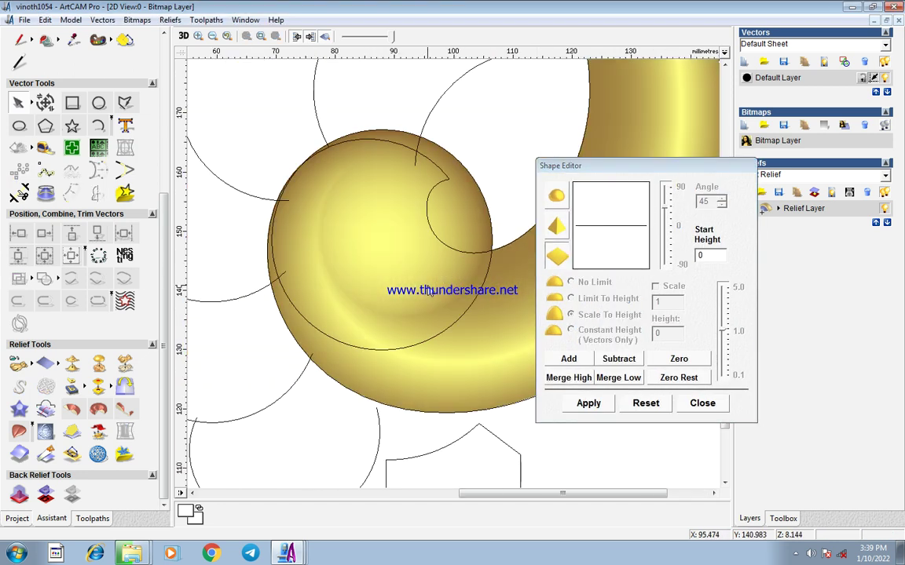
{"action": "left_click", "coordinate": [683, 402]}
- Move two nodes on the inner edge of the upper stem's lower end outward to follow the swirl more closely
{"action": "scroll", "coordinate": [449, 238], "scroll_direction": "down", "scroll_amount": 4}
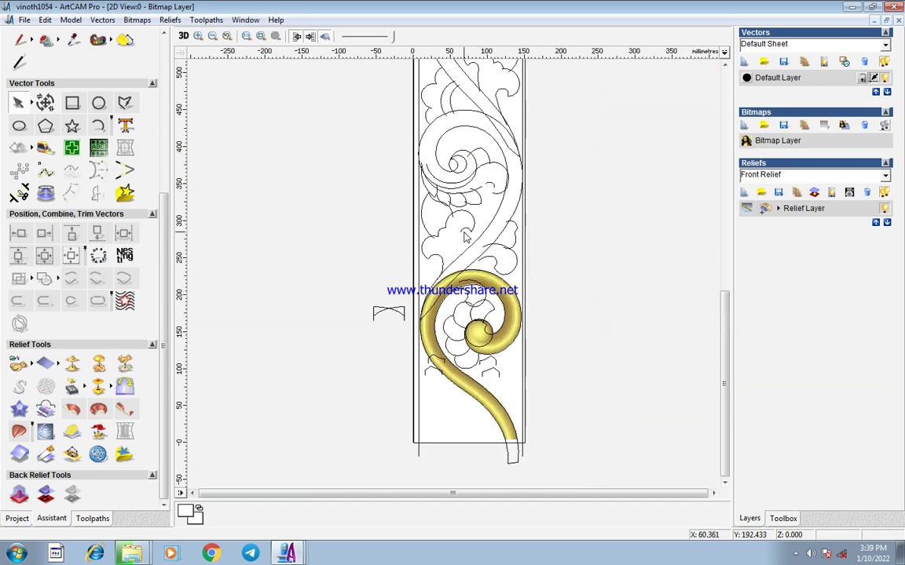
{"action": "scroll", "coordinate": [465, 238], "scroll_direction": "up", "scroll_amount": 6}
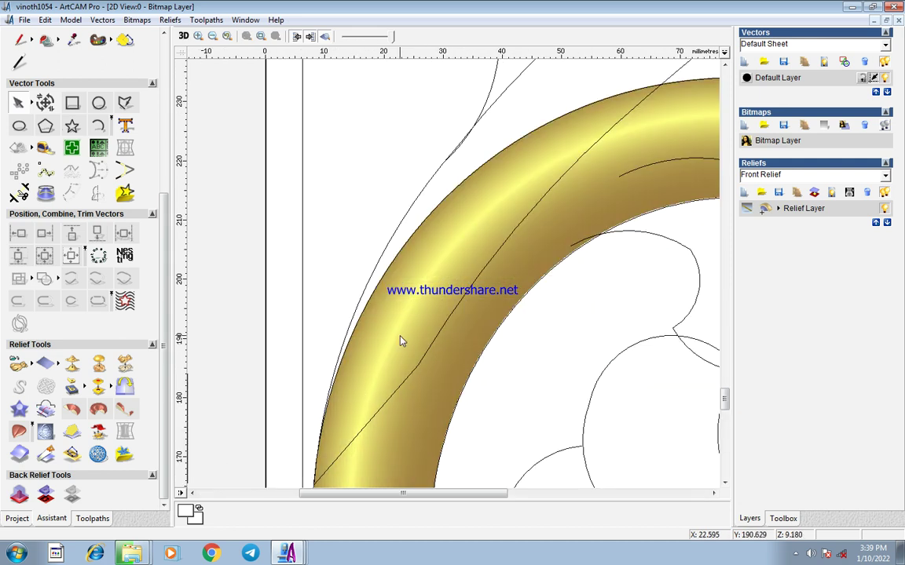
{"action": "left_click", "coordinate": [464, 302]}
{"action": "scroll", "coordinate": [469, 259], "scroll_direction": "down", "scroll_amount": 4}
{"action": "scroll", "coordinate": [462, 262], "scroll_direction": "up", "scroll_amount": 2}
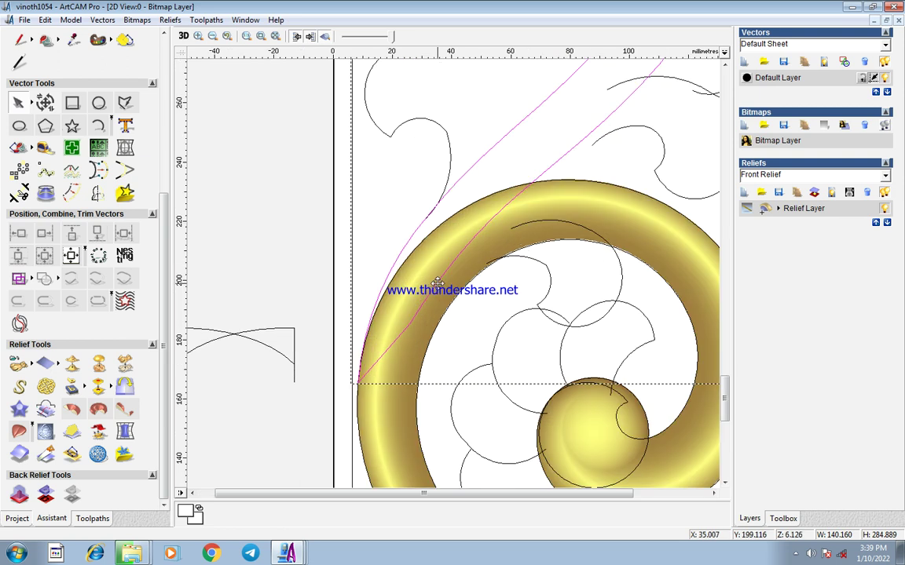
{"action": "key", "text": "n"}
{"action": "scroll", "coordinate": [428, 308], "scroll_direction": "up", "scroll_amount": 2}
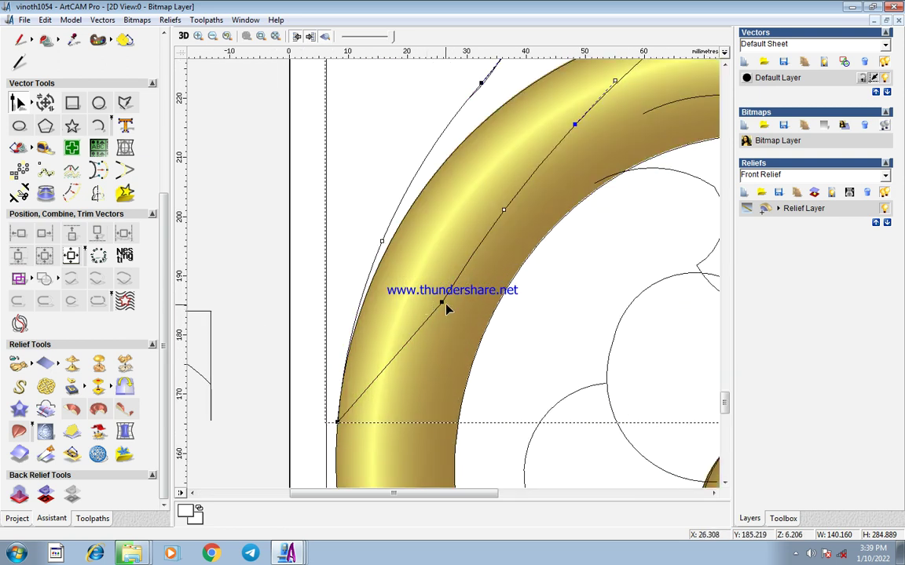
{"action": "left_click_drag", "start_coordinate": [407, 364], "coordinate": [405, 359]}
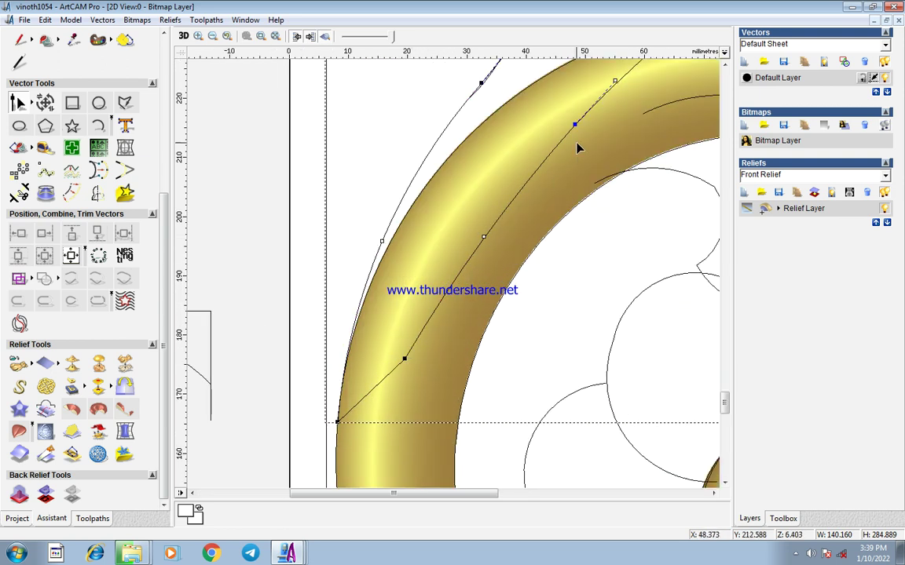
{"action": "left_click_drag", "start_coordinate": [575, 125], "coordinate": [532, 144]}
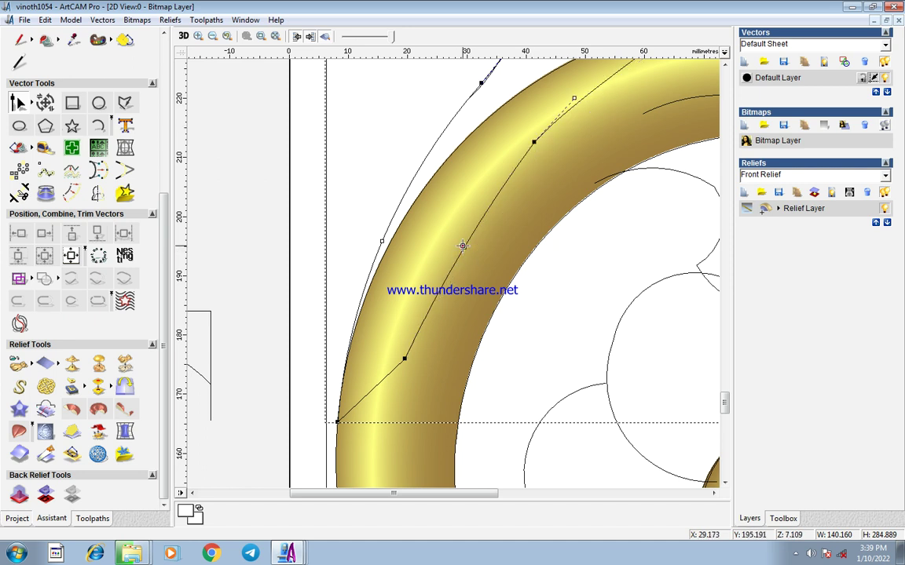
{"action": "scroll", "coordinate": [463, 245], "scroll_direction": "down", "scroll_amount": 2}
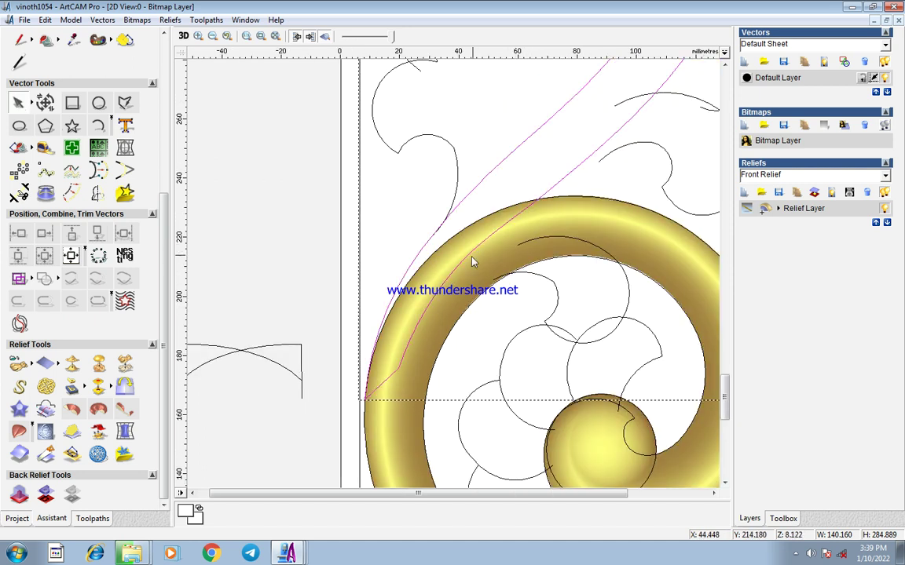
- Cut a section from the upper stem's inner edge over the swirl and replace it with a smooth curve
{"action": "key", "text": "c"}
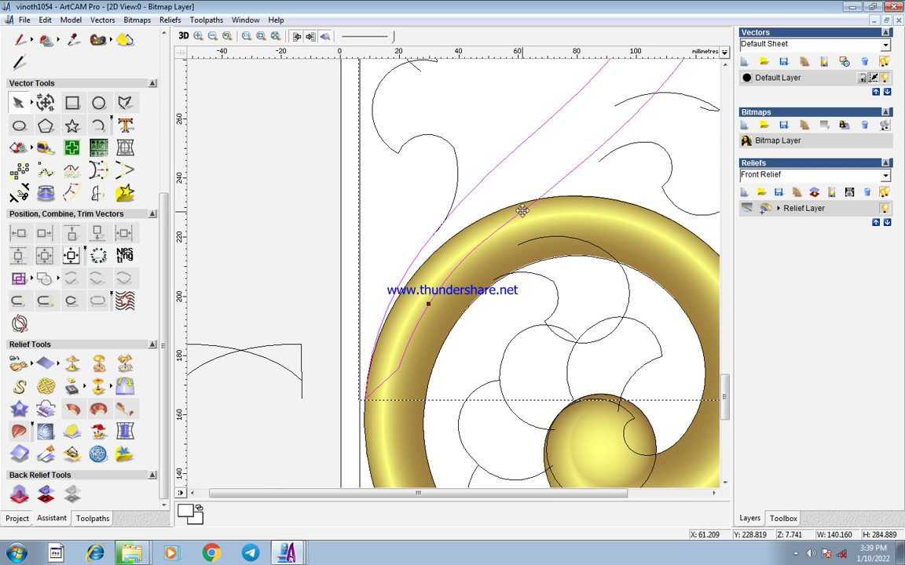
{"action": "key", "text": "c"}
{"action": "left_click", "coordinate": [538, 199]}
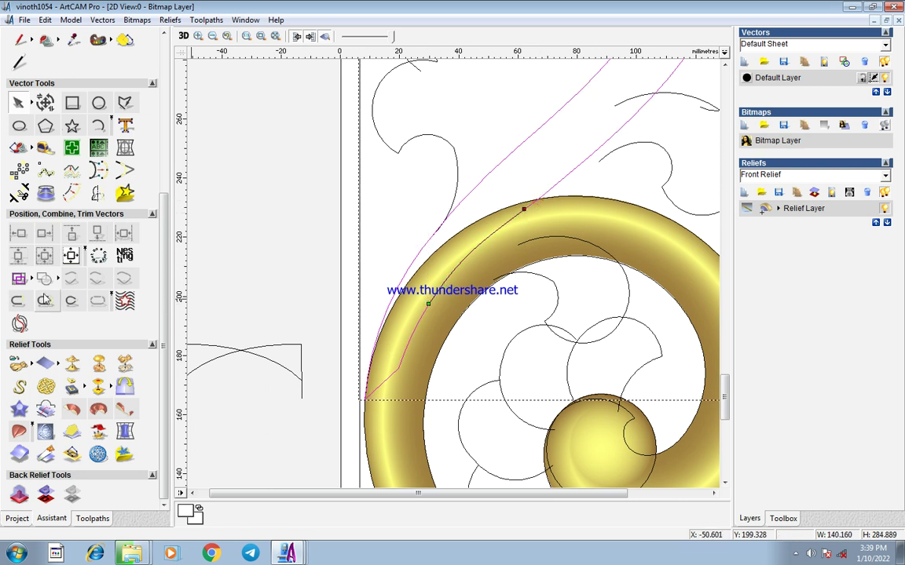
{"action": "left_click", "coordinate": [394, 194]}
{"action": "left_click_drag", "start_coordinate": [383, 161], "coordinate": [525, 328]}
{"action": "left_click", "coordinate": [453, 204]}
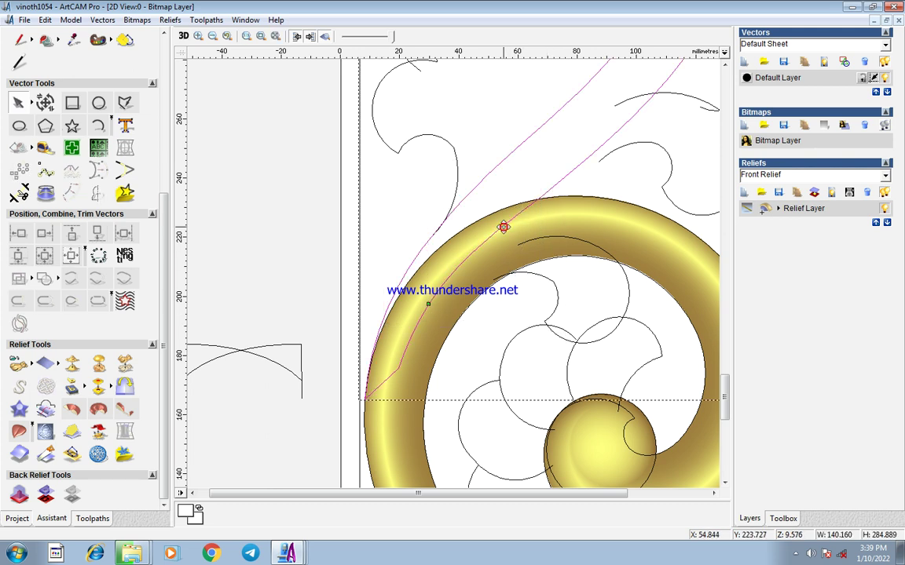
- Cut a section from the stem's outer edge beside the leaf, bridge it with a smooth curve and delete the old piece
{"action": "key", "text": "c"}
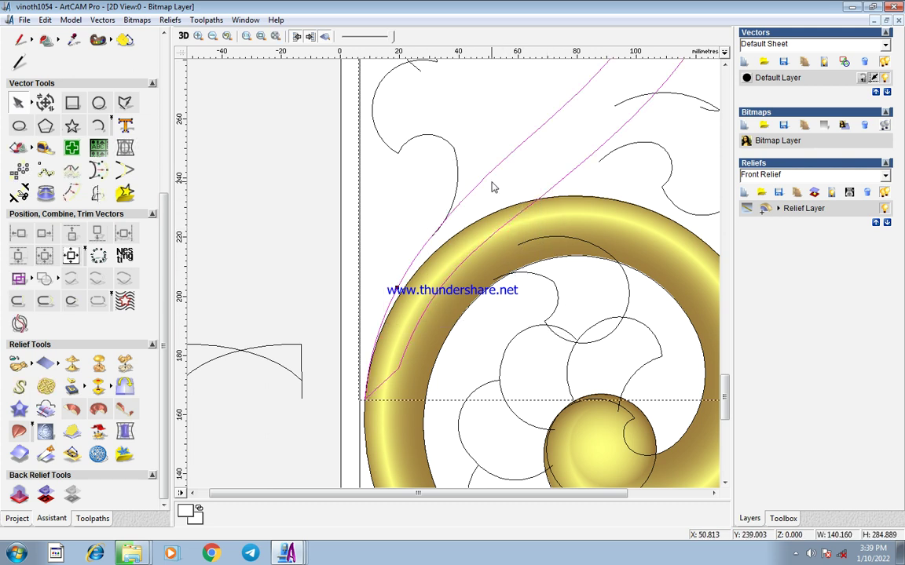
{"action": "key", "text": "c"}
{"action": "key", "text": "c"}
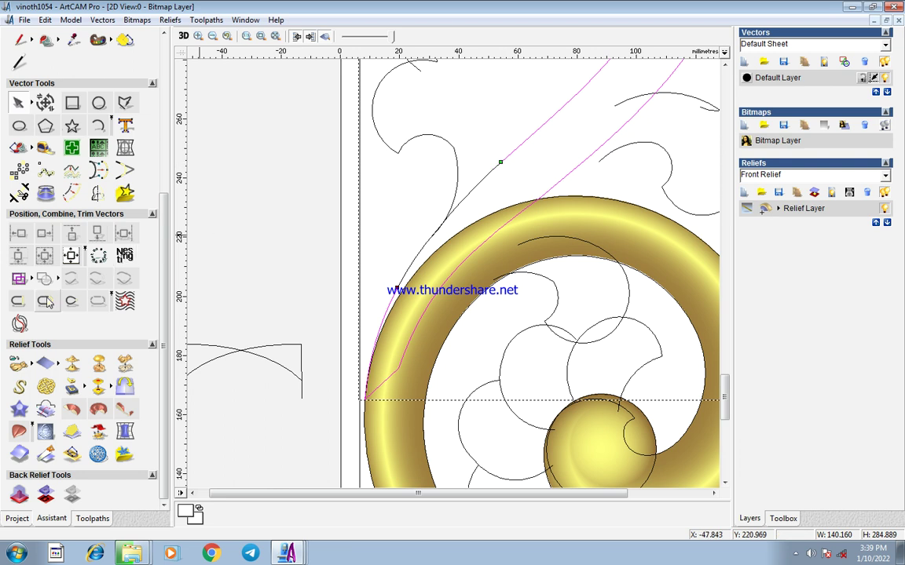
{"action": "left_click", "coordinate": [47, 299]}
{"action": "left_click", "coordinate": [523, 125]}
{"action": "left_click_drag", "start_coordinate": [542, 120], "coordinate": [368, 306]}
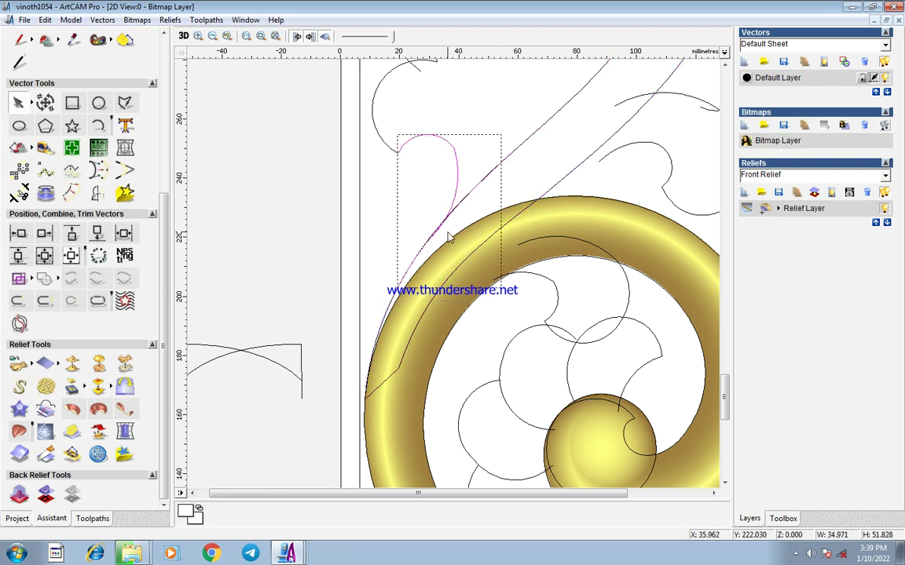
{"action": "left_click", "coordinate": [447, 140], "text": "shift"}
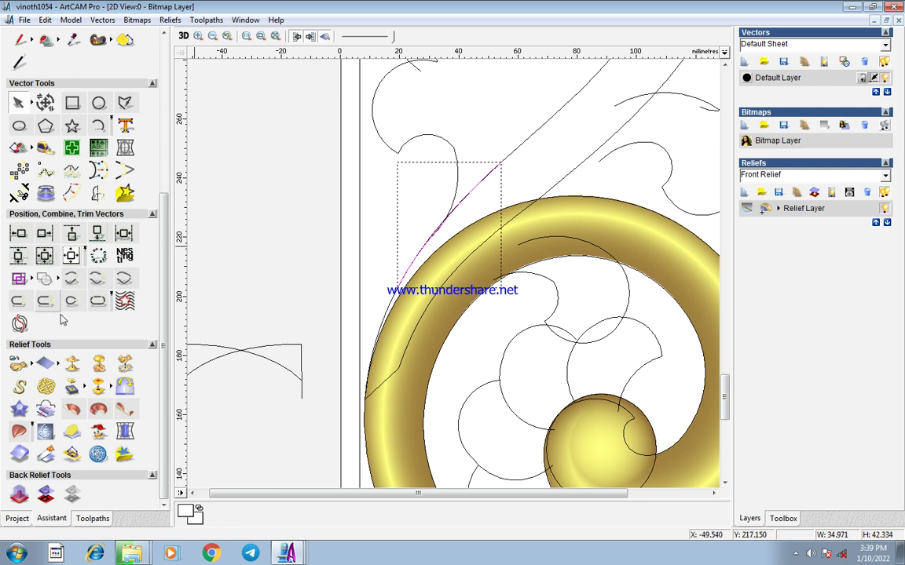
{"action": "right_click", "coordinate": [555, 219]}
{"action": "left_click", "coordinate": [600, 269]}
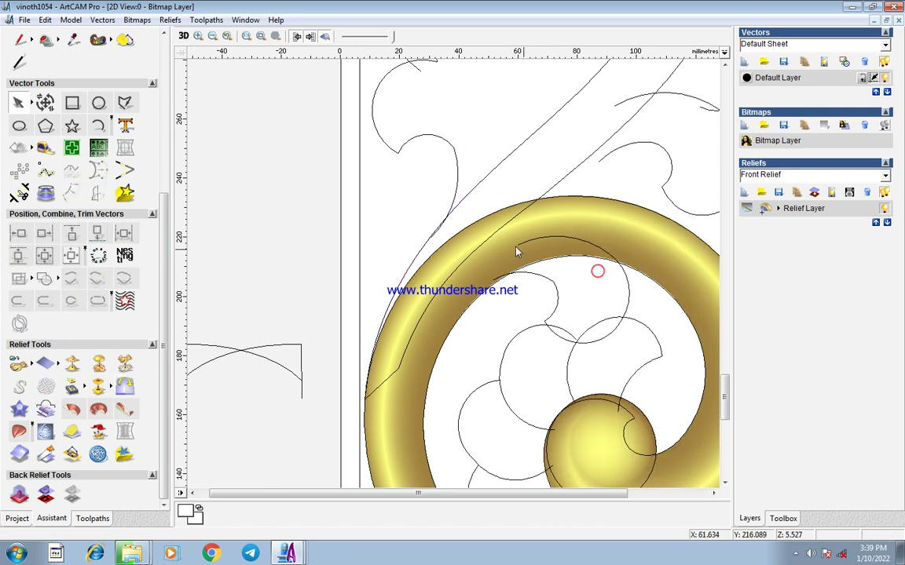
- Cut the stem outline on both edges near its lower end and delete the kinked end piece overlapping the swirl
{"action": "left_click", "coordinate": [477, 194]}
{"action": "scroll", "coordinate": [497, 192], "scroll_direction": "down", "scroll_amount": 1}
{"action": "scroll", "coordinate": [416, 352], "scroll_direction": "up", "scroll_amount": 2}
{"action": "scroll", "coordinate": [425, 177], "scroll_direction": "up", "scroll_amount": 1}
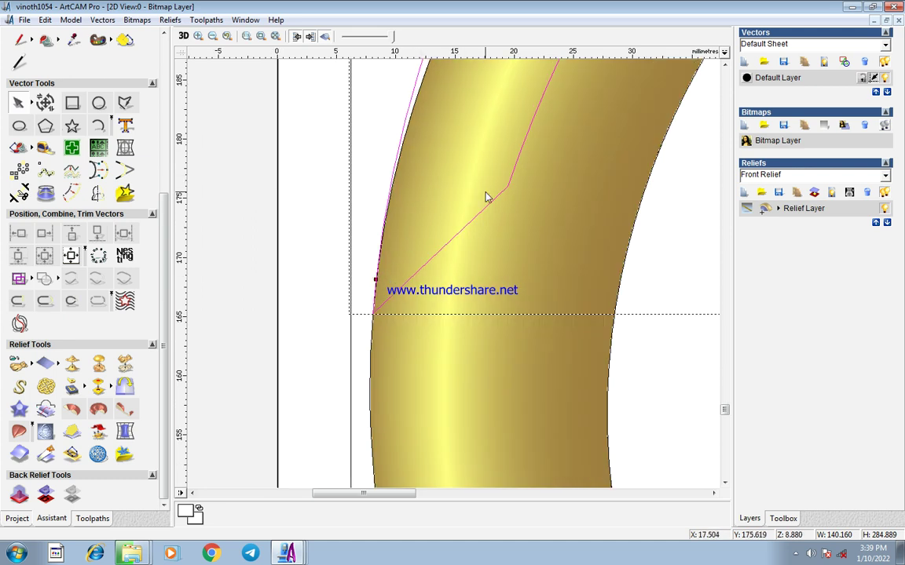
{"action": "scroll", "coordinate": [460, 269], "scroll_direction": "down", "scroll_amount": 1}
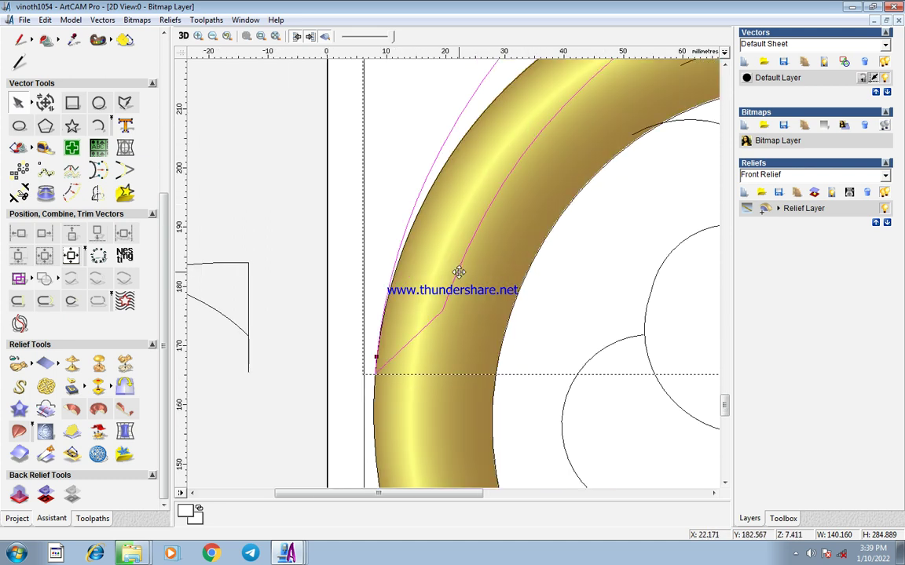
{"action": "left_click", "coordinate": [476, 236]}
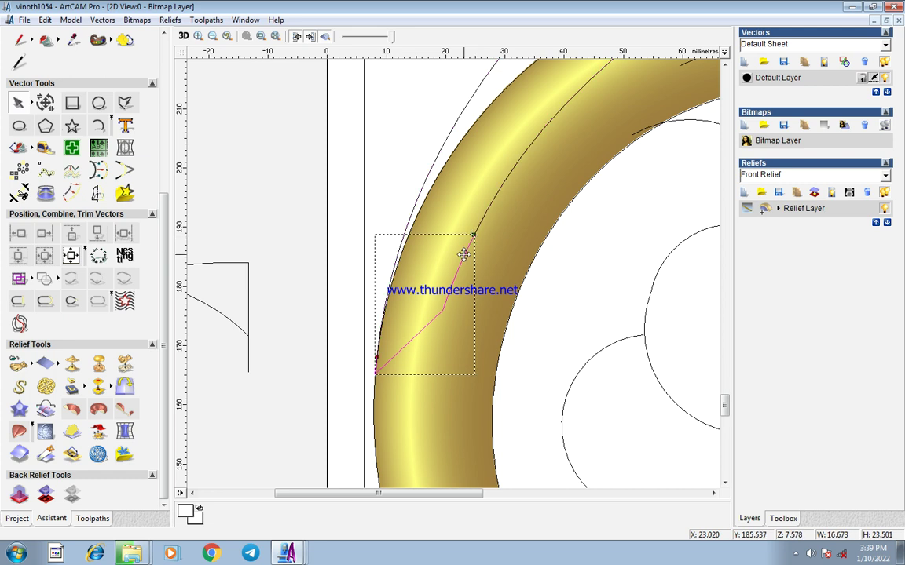
{"action": "key", "text": "Delete"}
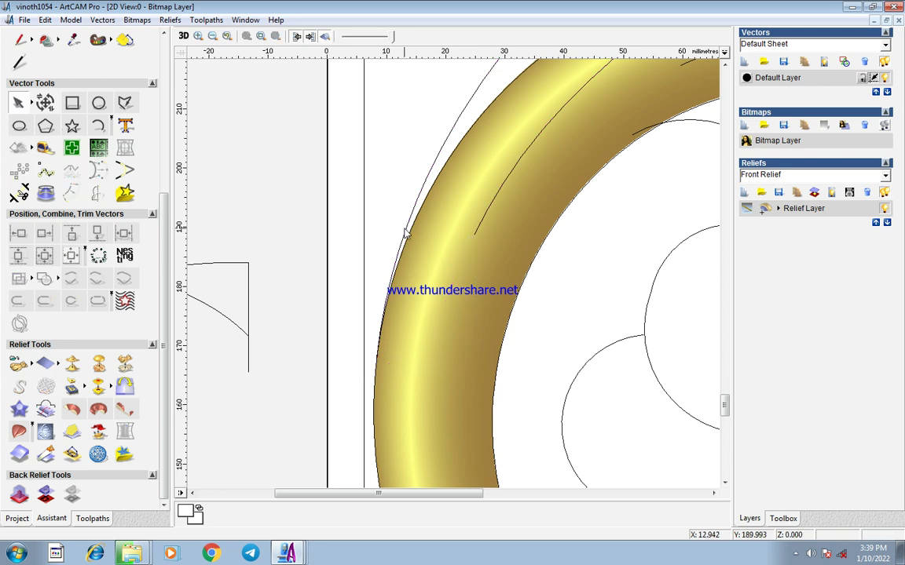
- Create a horizontally aligned relief cross section across the swirl, between the lower endpoints of the upper stem's two edges
{"action": "left_click", "coordinate": [406, 233]}
{"action": "left_click", "coordinate": [45, 408]}
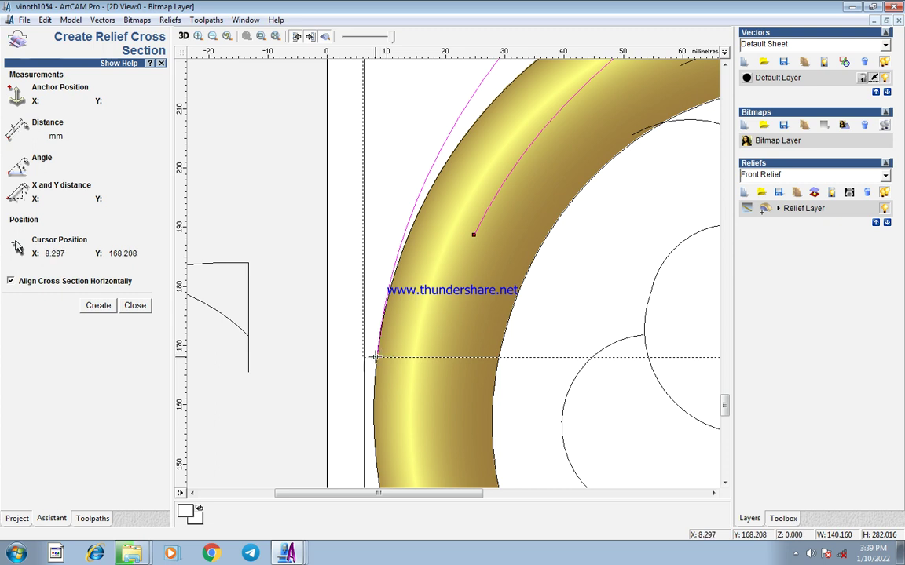
{"action": "left_click_drag", "start_coordinate": [375, 357], "coordinate": [474, 234]}
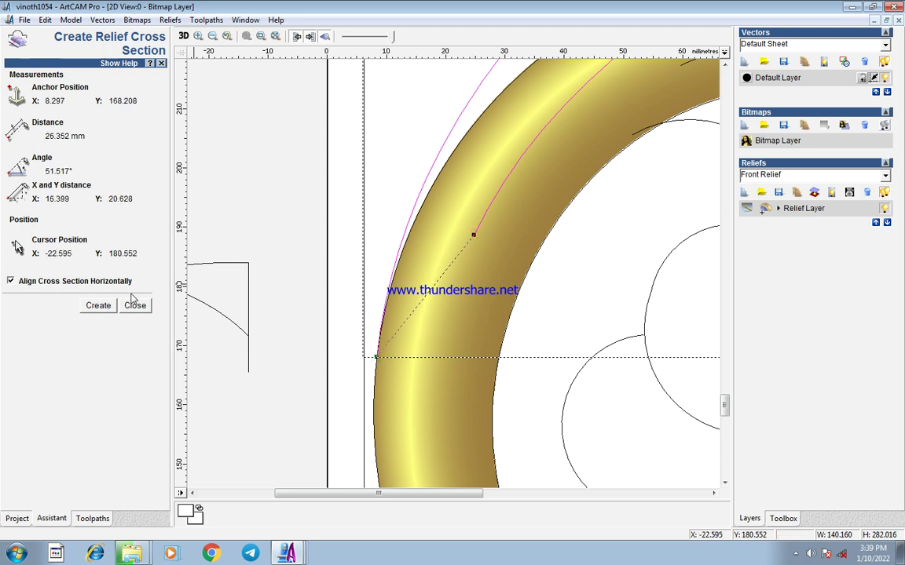
{"action": "left_click", "coordinate": [98, 304]}
{"action": "left_click", "coordinate": [135, 304]}
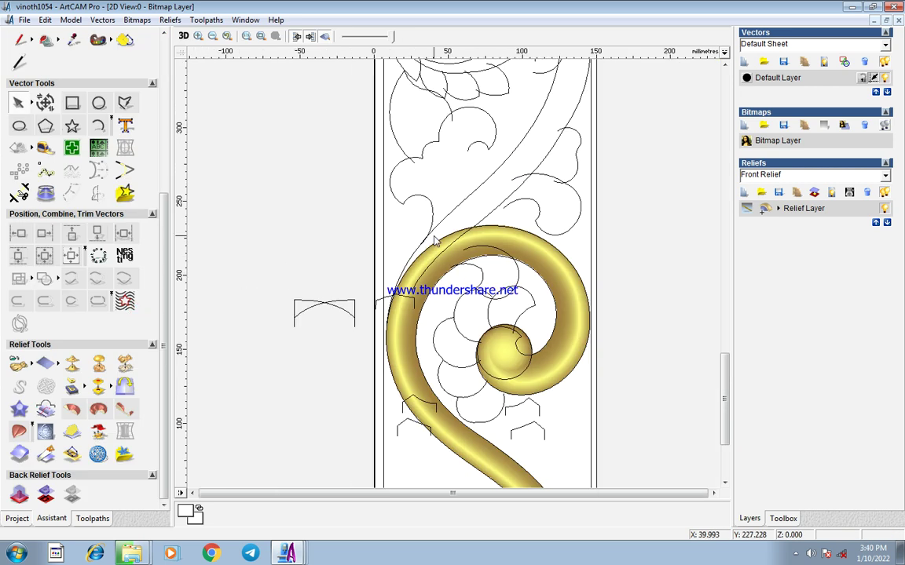
- Inspect the swept swirl and its domed centre in 3D, then return to the 2D view
{"action": "scroll", "coordinate": [434, 240], "scroll_direction": "down", "scroll_amount": 1}
{"action": "scroll", "coordinate": [440, 348], "scroll_direction": "up", "scroll_amount": 1}
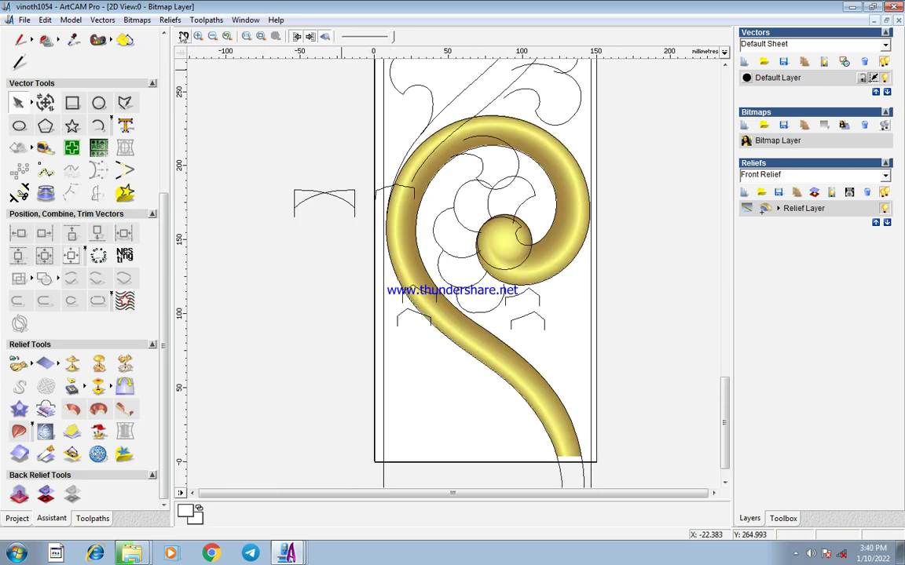
{"action": "left_click", "coordinate": [183, 36]}
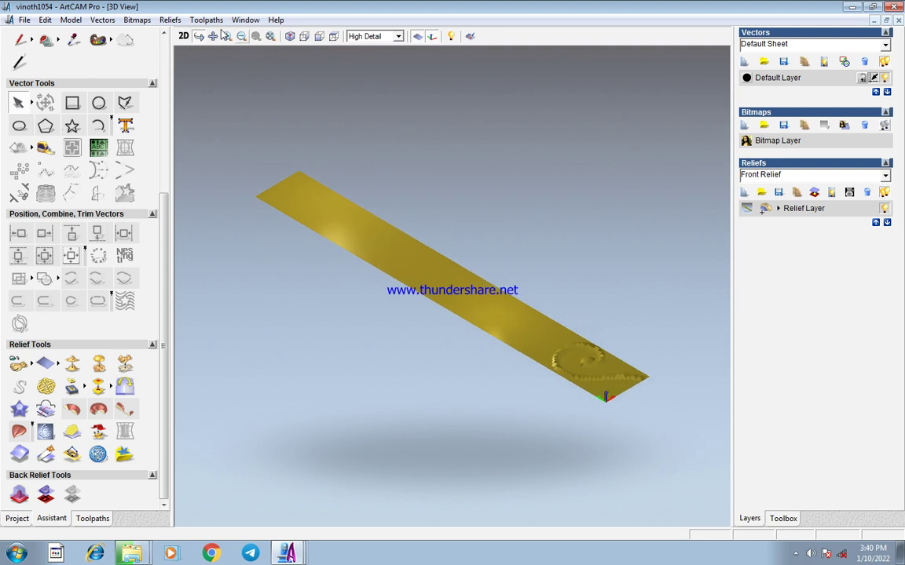
{"action": "left_click_drag", "start_coordinate": [507, 315], "coordinate": [682, 426]}
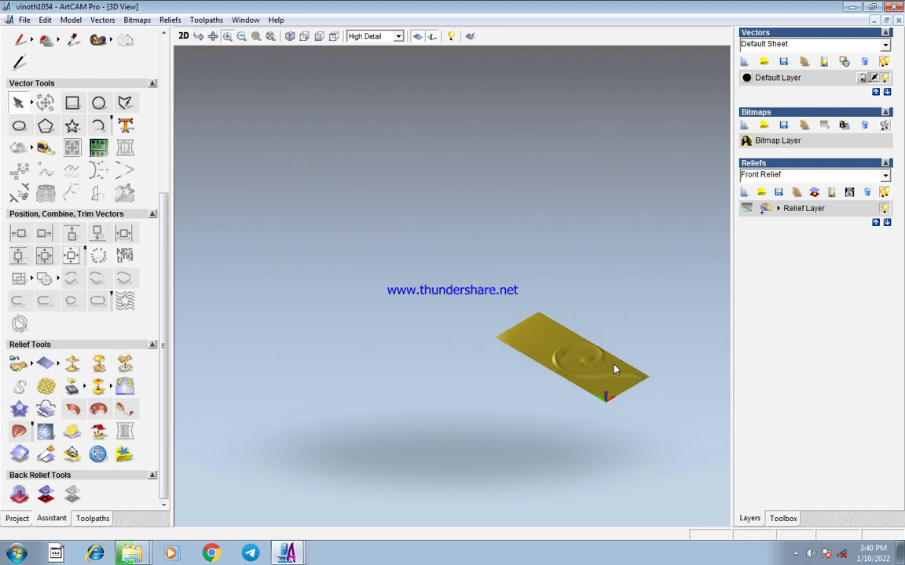
{"action": "left_click_drag", "start_coordinate": [607, 293], "coordinate": [350, 231]}
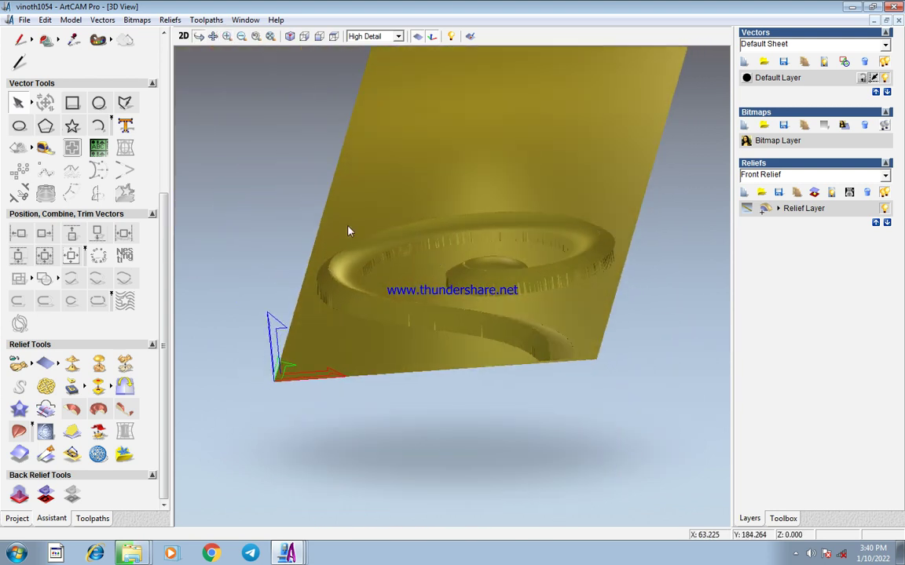
{"action": "left_click", "coordinate": [183, 36]}
{"action": "scroll", "coordinate": [390, 212], "scroll_direction": "up", "scroll_amount": 2}
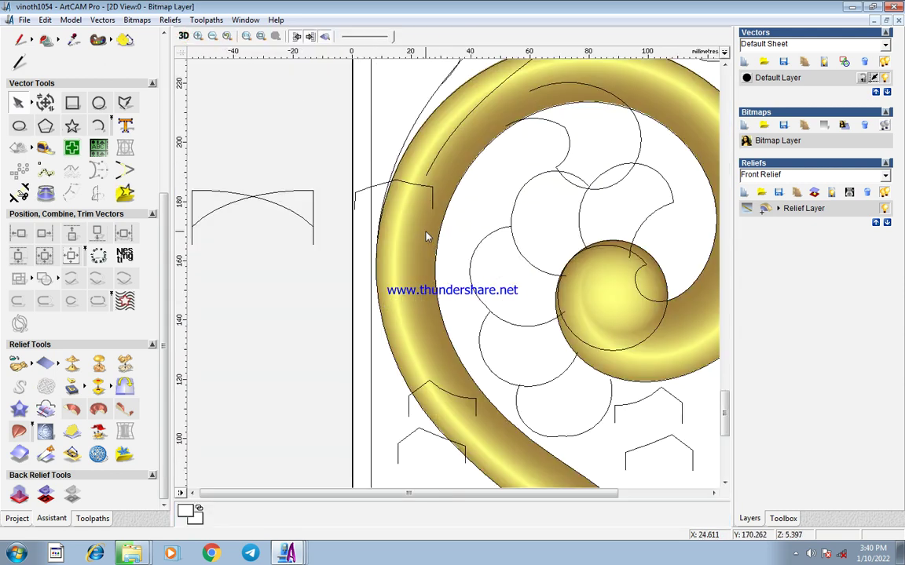
- Move the two profile vectors below the swirl's centre up beside the outer edge of the upper stem
{"action": "left_click", "coordinate": [442, 438]}
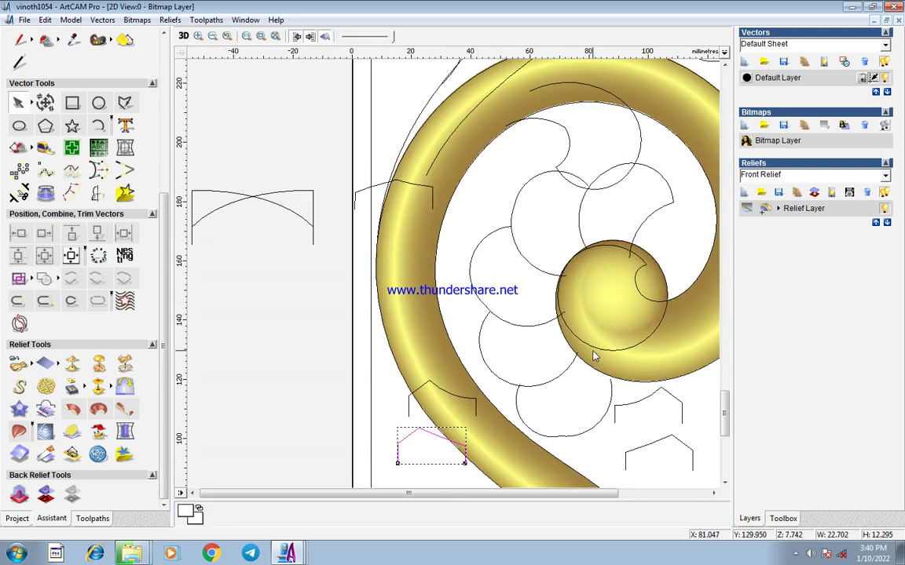
{"action": "scroll", "coordinate": [551, 343], "scroll_direction": "down", "scroll_amount": 2}
{"action": "left_click", "coordinate": [524, 304]}
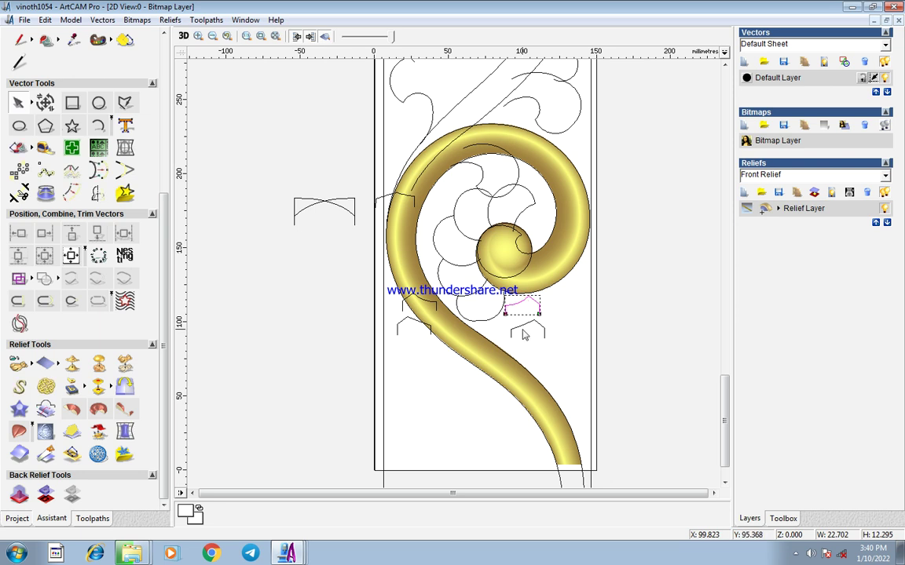
{"action": "left_click", "coordinate": [523, 328], "text": "shift"}
{"action": "left_click_drag", "start_coordinate": [519, 322], "coordinate": [438, 73]}
{"action": "scroll", "coordinate": [451, 102], "scroll_direction": "up", "scroll_amount": 2}
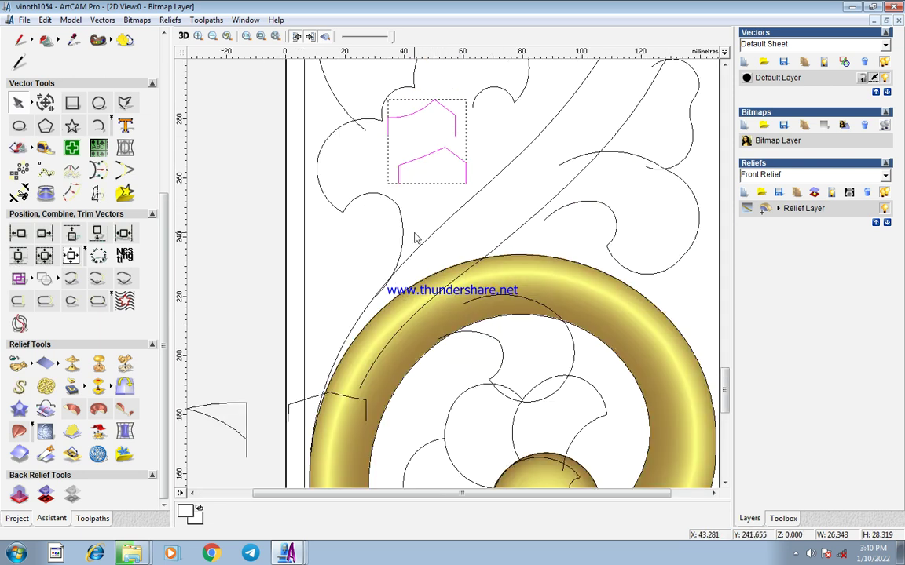
- Cut both edges of the upper stem just above the swirl
{"action": "left_click", "coordinate": [424, 220]}
{"action": "left_click", "coordinate": [463, 206]}
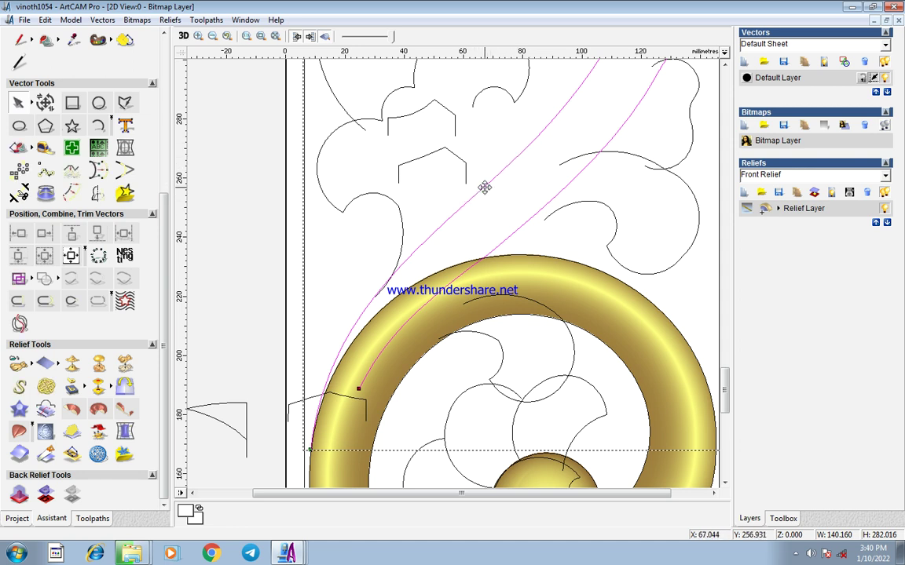
{"action": "key", "text": "c"}
{"action": "key", "text": "c"}
- Start a Two Rail Sweep on the upper stem's two lower edge pieces, with the second drive rail reversed
{"action": "left_click", "coordinate": [431, 238]}
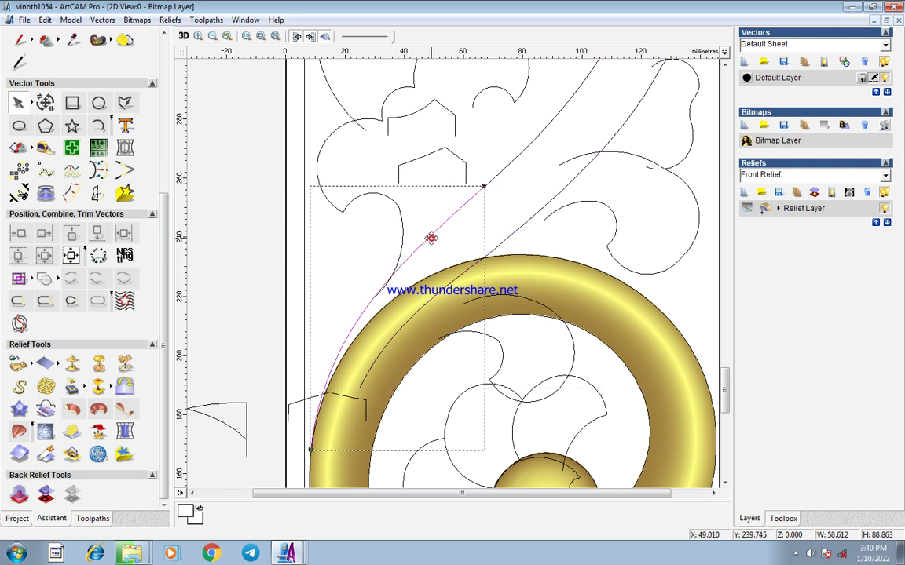
{"action": "left_click", "coordinate": [447, 287], "text": "shift"}
{"action": "left_click", "coordinate": [19, 431]}
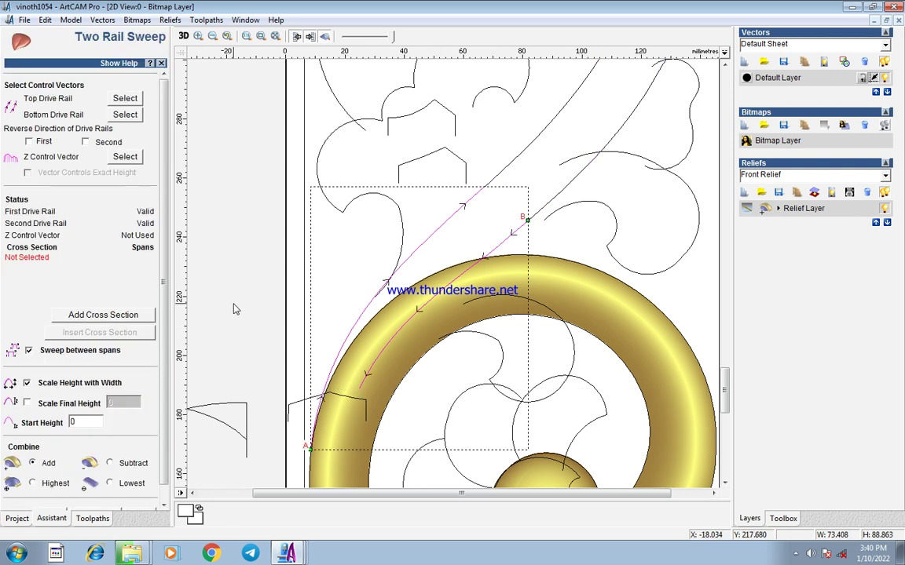
{"action": "left_click", "coordinate": [85, 141]}
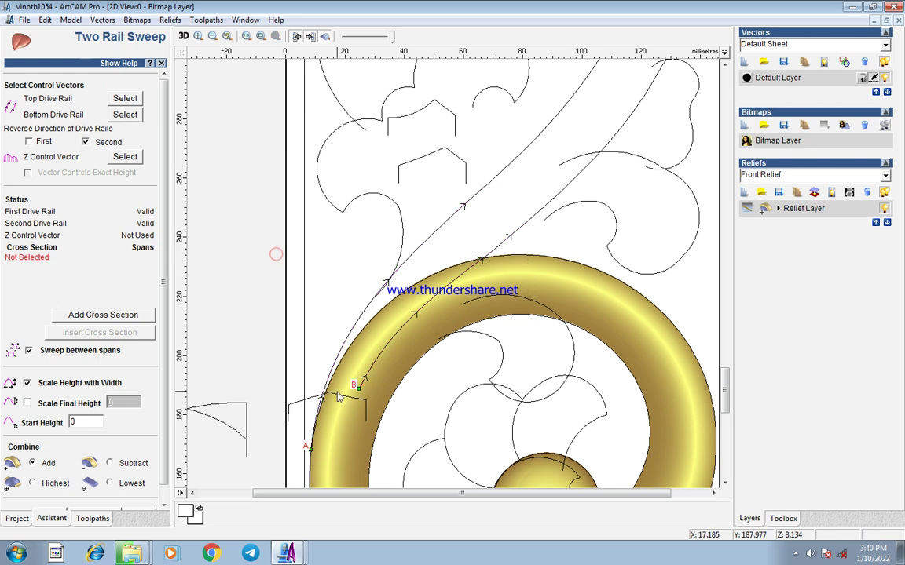
- Add the relief cross section at the sweep's start and the lower of the two moved profiles at its end
{"action": "left_click", "coordinate": [338, 399]}
{"action": "left_click", "coordinate": [103, 315]}
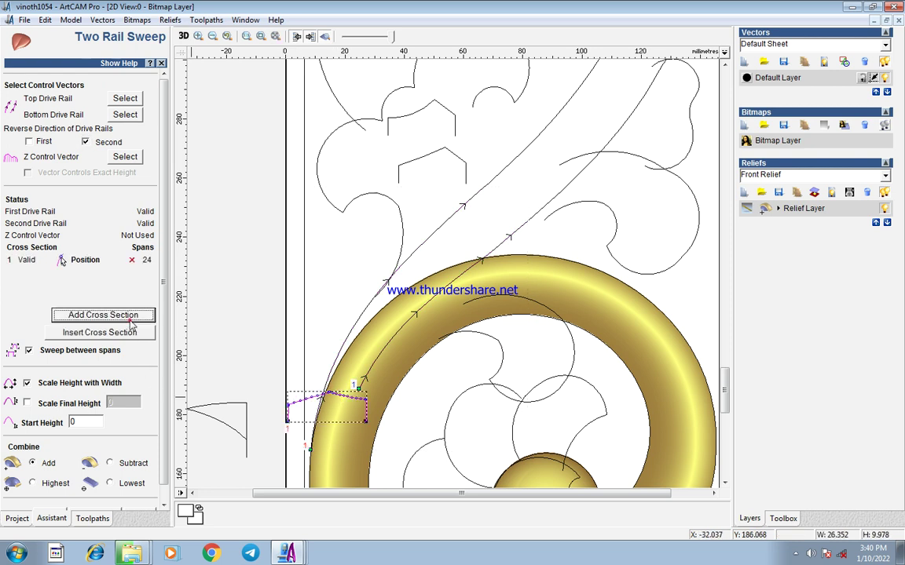
{"action": "left_click", "coordinate": [457, 156]}
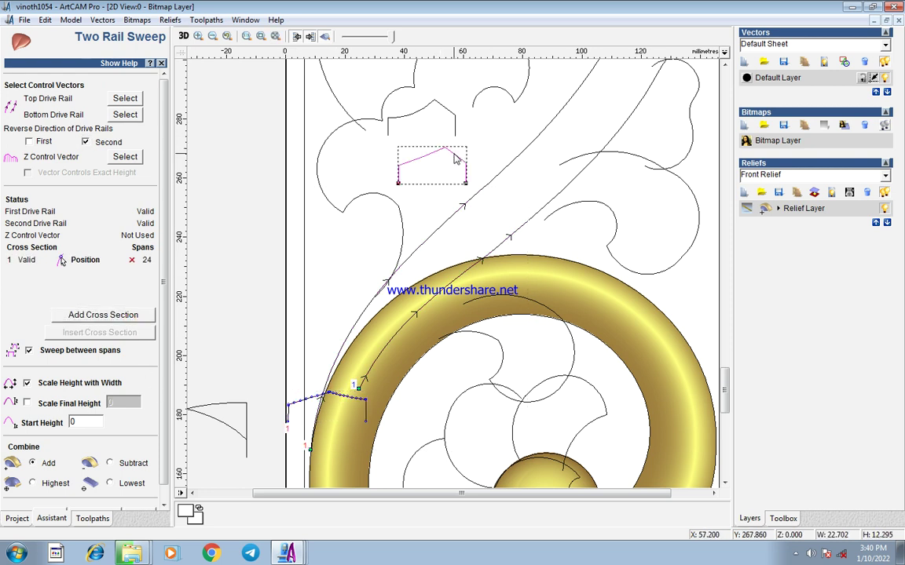
{"action": "left_click", "coordinate": [110, 317]}
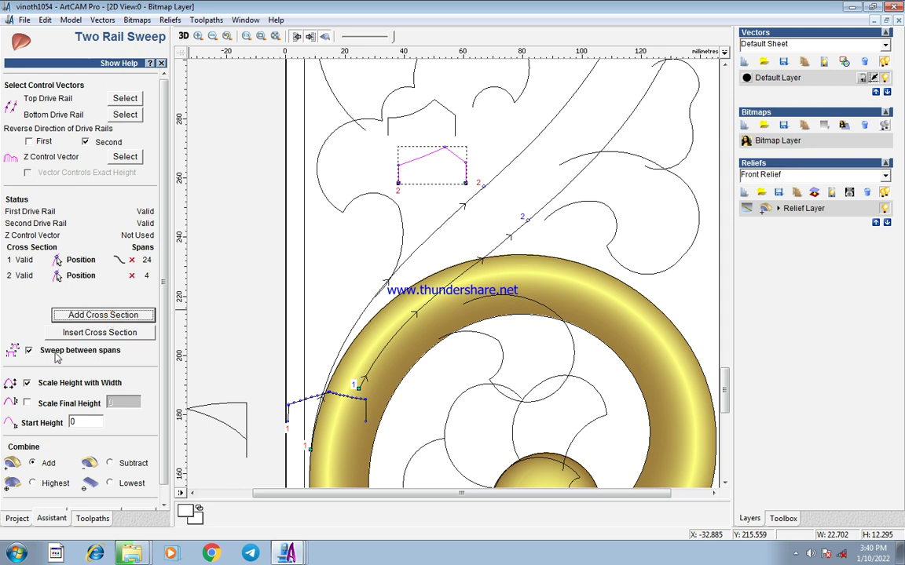
- Calculate the sweep with Scale Height with Width off, Scale Final Height set to 10 and Highest as the combine mode
{"action": "left_click", "coordinate": [27, 382]}
{"action": "left_click", "coordinate": [26, 403]}
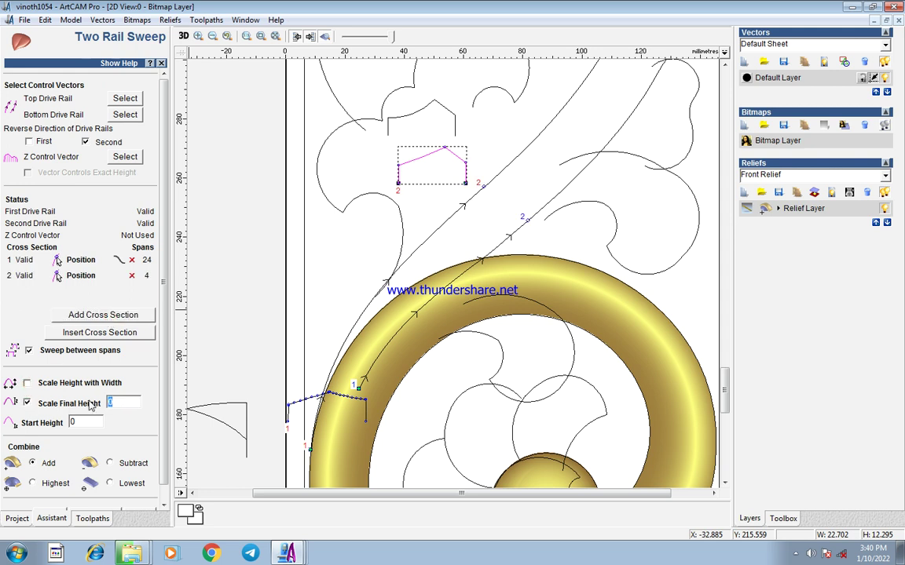
{"action": "scroll", "coordinate": [149, 381], "scroll_direction": "down", "scroll_amount": 1}
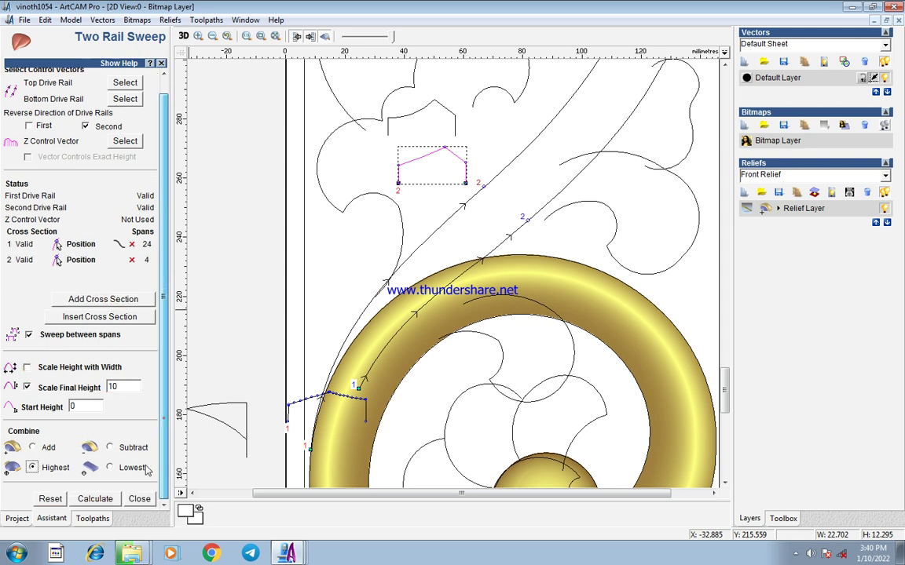
{"action": "left_click", "coordinate": [95, 499]}
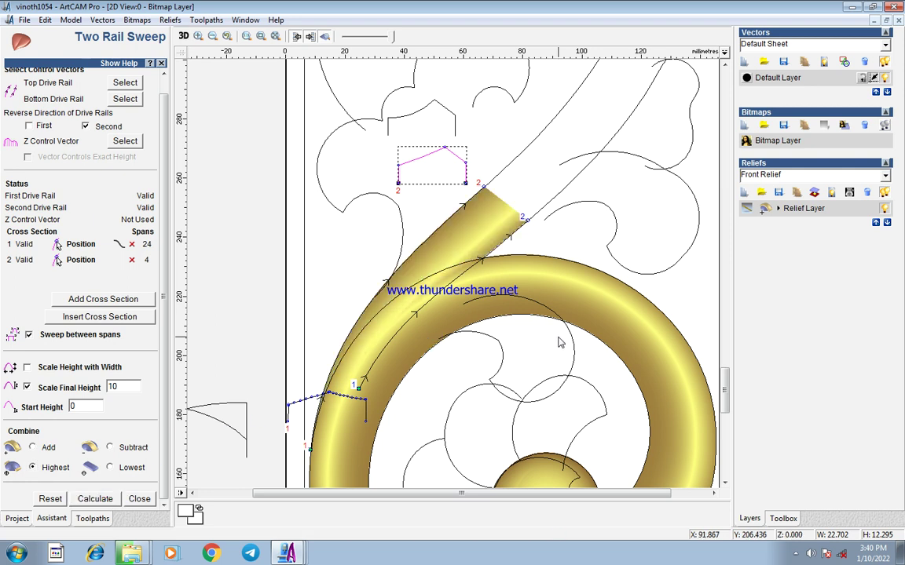
- Examine in 3D how the swept stem piece blends into the swirl, from close up and several angles
{"action": "scroll", "coordinate": [386, 319], "scroll_direction": "up", "scroll_amount": 1}
{"action": "left_click", "coordinate": [185, 36]}
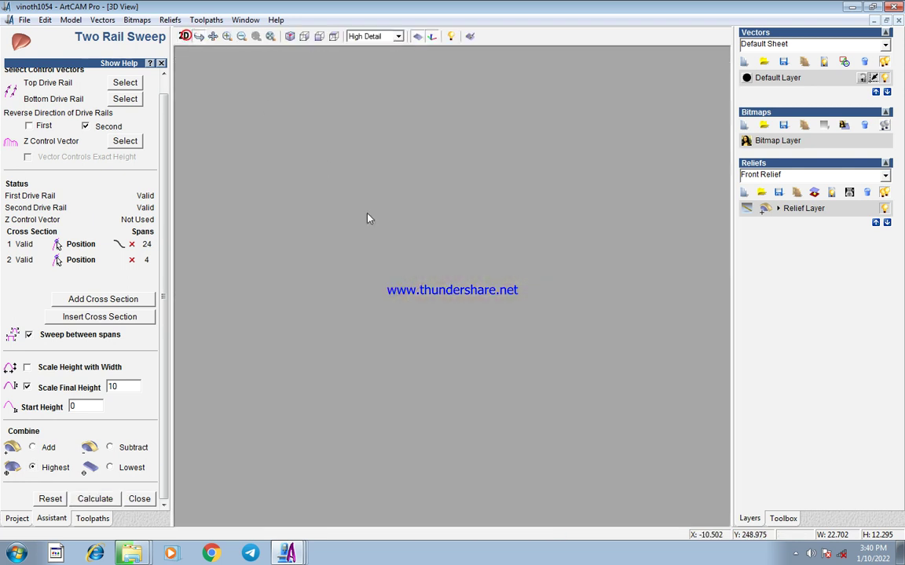
{"action": "scroll", "coordinate": [399, 228], "scroll_direction": "up", "scroll_amount": 2}
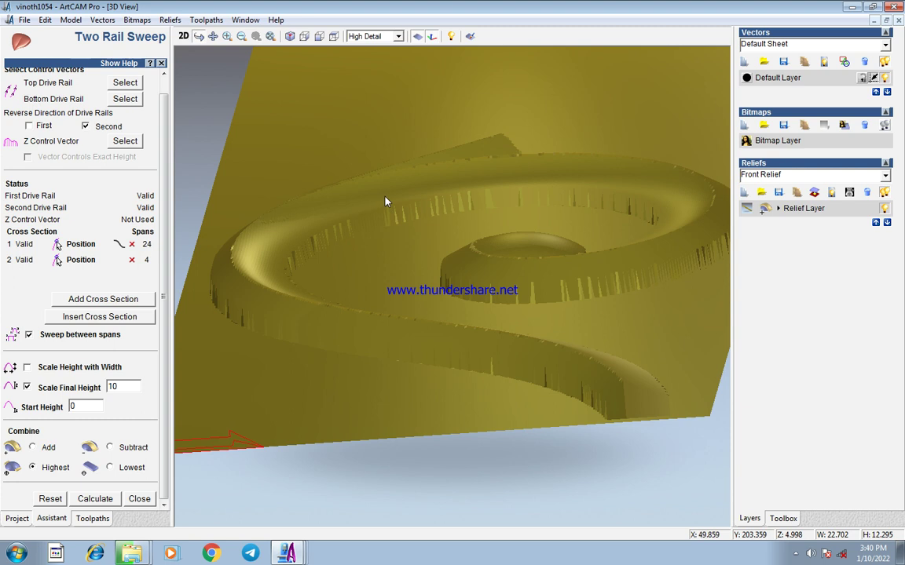
{"action": "left_click_drag", "start_coordinate": [384, 199], "coordinate": [250, 137]}
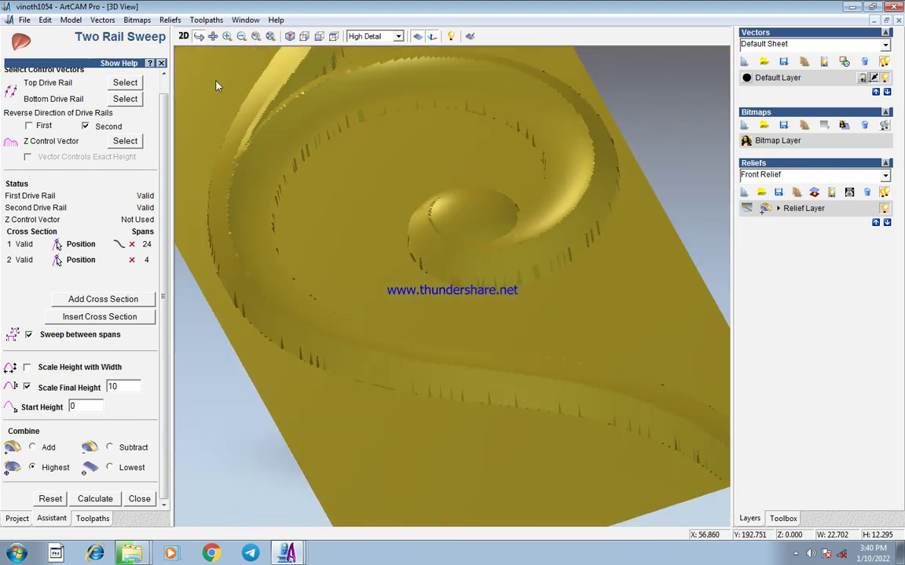
{"action": "left_click", "coordinate": [227, 37]}
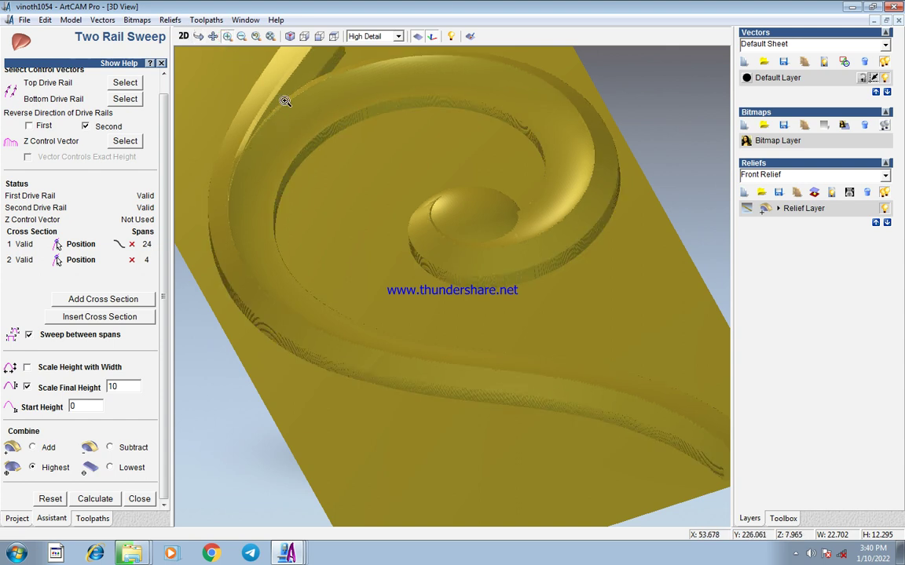
{"action": "left_click_drag", "start_coordinate": [254, 91], "coordinate": [198, 224]}
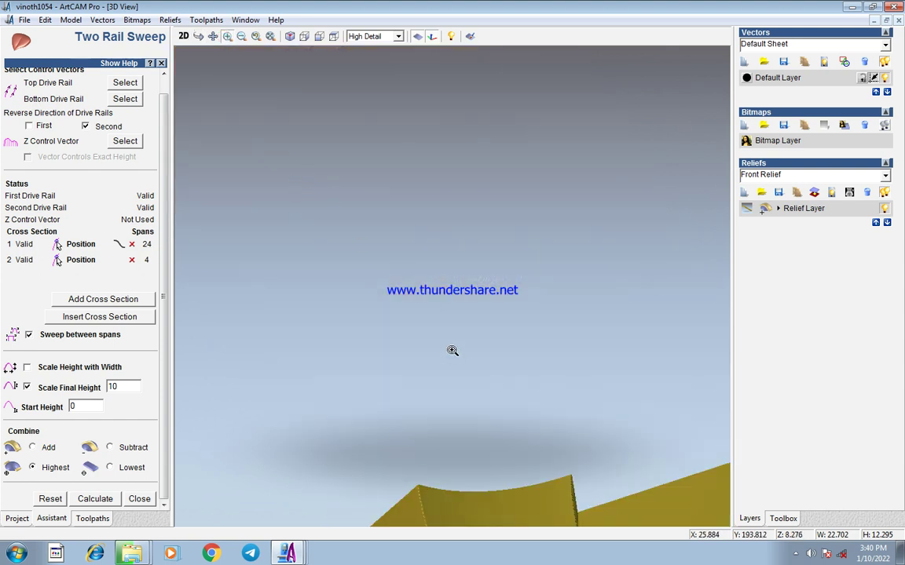
{"action": "left_click", "coordinate": [213, 36]}
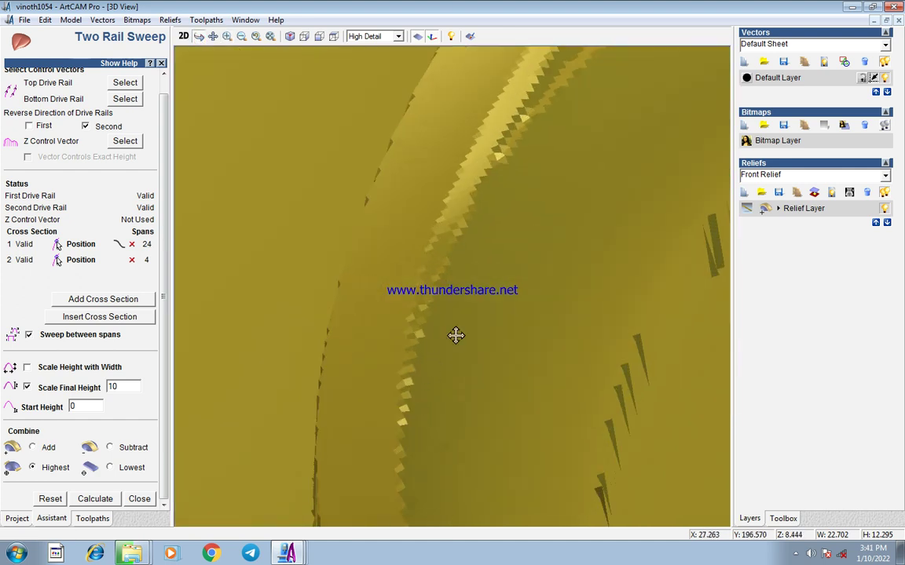
{"action": "left_click_drag", "start_coordinate": [455, 336], "coordinate": [482, 325]}
{"action": "left_click_drag", "start_coordinate": [477, 417], "coordinate": [464, 350]}
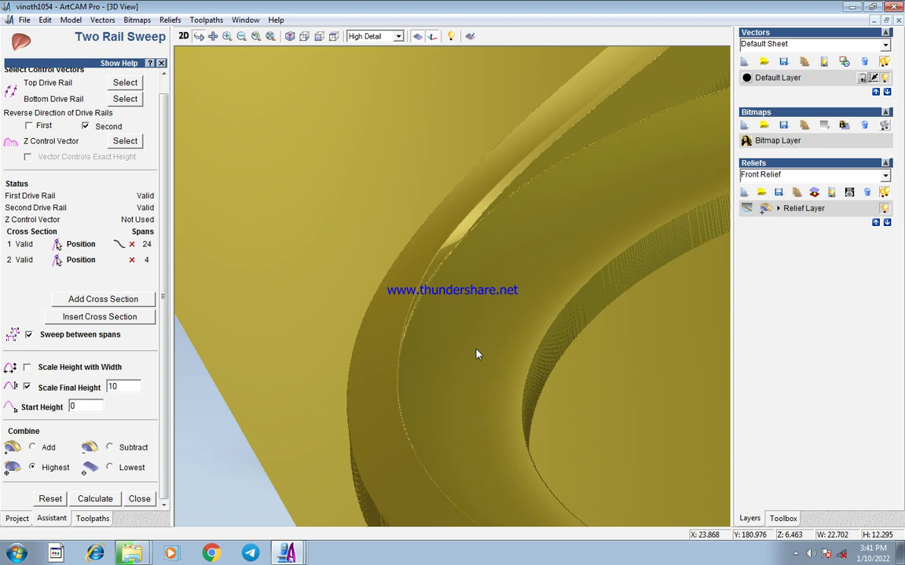
{"action": "left_click_drag", "start_coordinate": [465, 350], "coordinate": [616, 288]}
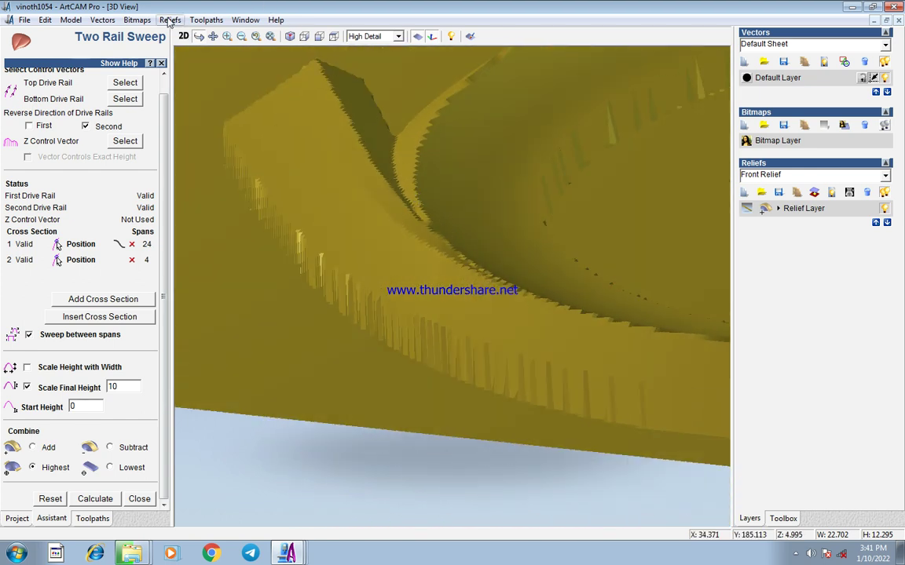
{"action": "left_click", "coordinate": [183, 37]}
- Undo the stem sweep and shift a curve handle on its inner rail over the swirl slightly inward
{"action": "scroll", "coordinate": [414, 311], "scroll_direction": "down", "scroll_amount": 2}
{"action": "scroll", "coordinate": [459, 284], "scroll_direction": "up", "scroll_amount": 2}
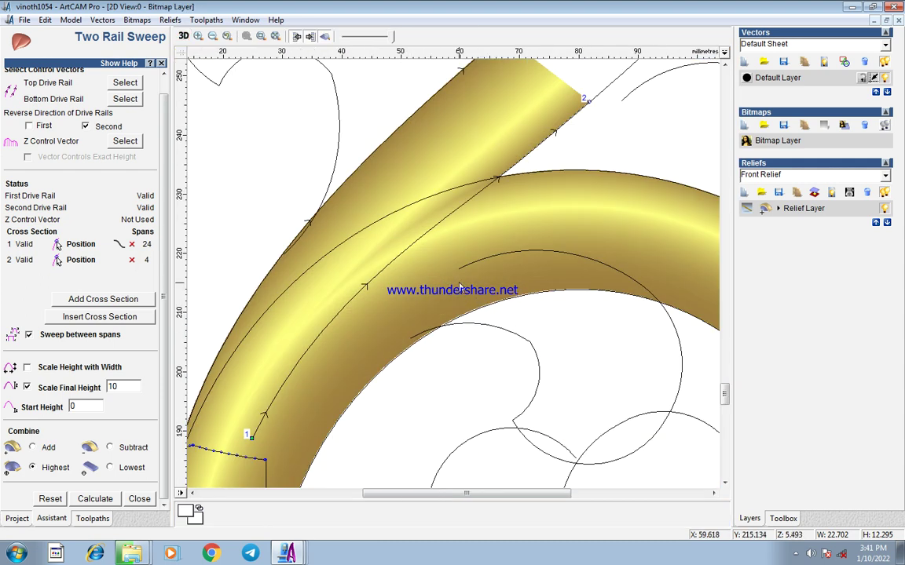
{"action": "scroll", "coordinate": [461, 288], "scroll_direction": "down", "scroll_amount": 2}
{"action": "scroll", "coordinate": [406, 305], "scroll_direction": "up", "scroll_amount": 2}
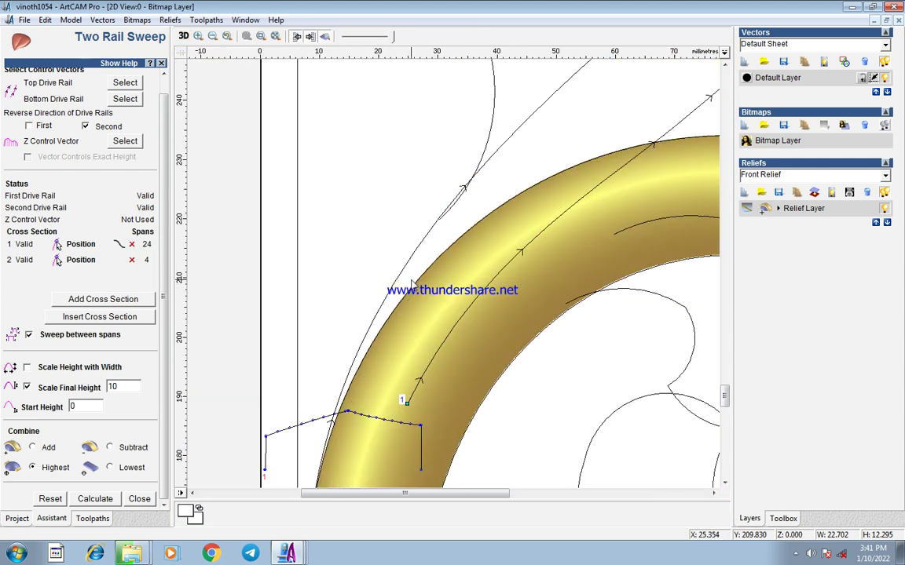
{"action": "left_click", "coordinate": [502, 269]}
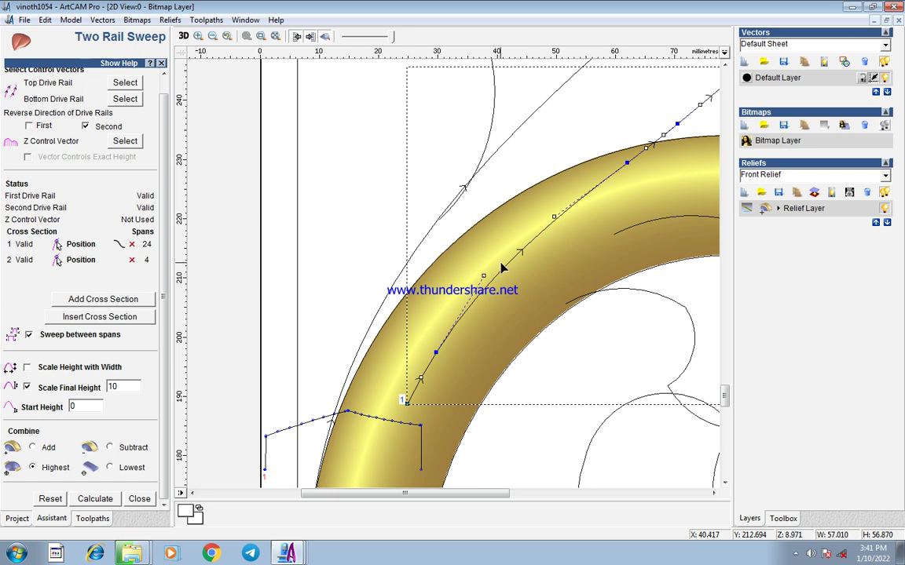
{"action": "left_click_drag", "start_coordinate": [484, 276], "coordinate": [486, 280]}
{"action": "key", "text": "n"}
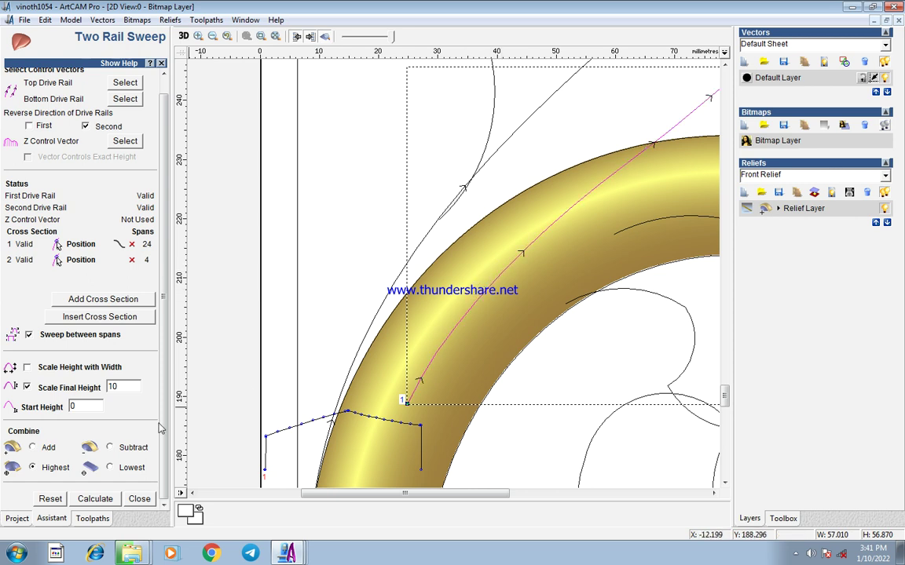
- Recalculate the stem's two-rail sweep with the adjusted inner rail and check the blend with the swirl
{"action": "left_click", "coordinate": [95, 501]}
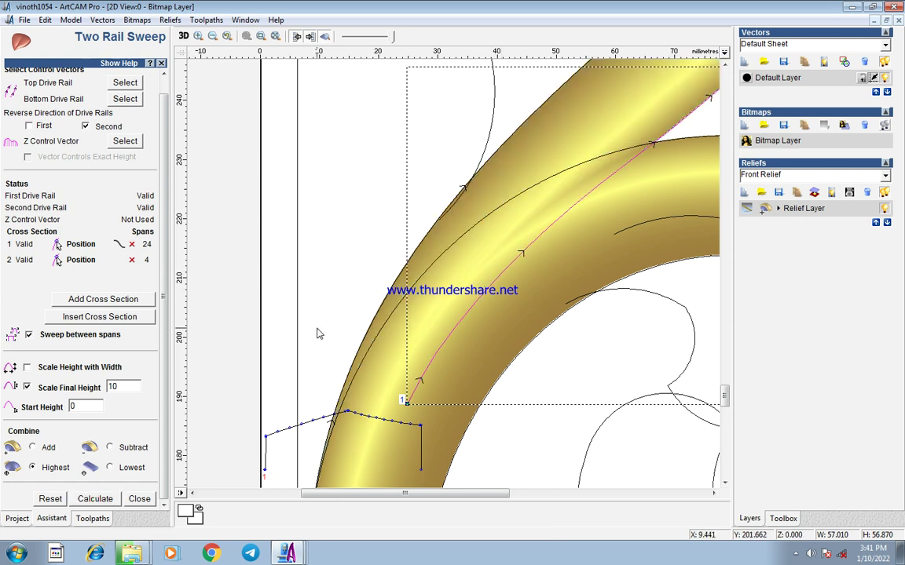
{"action": "scroll", "coordinate": [365, 283], "scroll_direction": "down", "scroll_amount": 3}
{"action": "scroll", "coordinate": [503, 249], "scroll_direction": "up", "scroll_amount": 1}
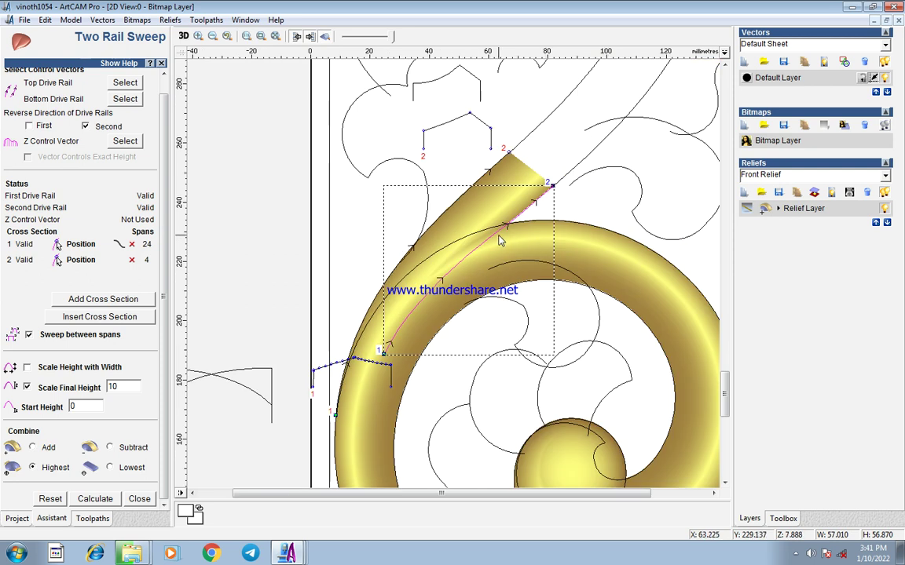
- Select the outline of the spiral above the finished swirl and cut its inner and outer curves at the right side, near Y 364
{"action": "scroll", "coordinate": [478, 198], "scroll_direction": "down", "scroll_amount": 1}
{"action": "scroll", "coordinate": [478, 198], "scroll_direction": "down", "scroll_amount": 3}
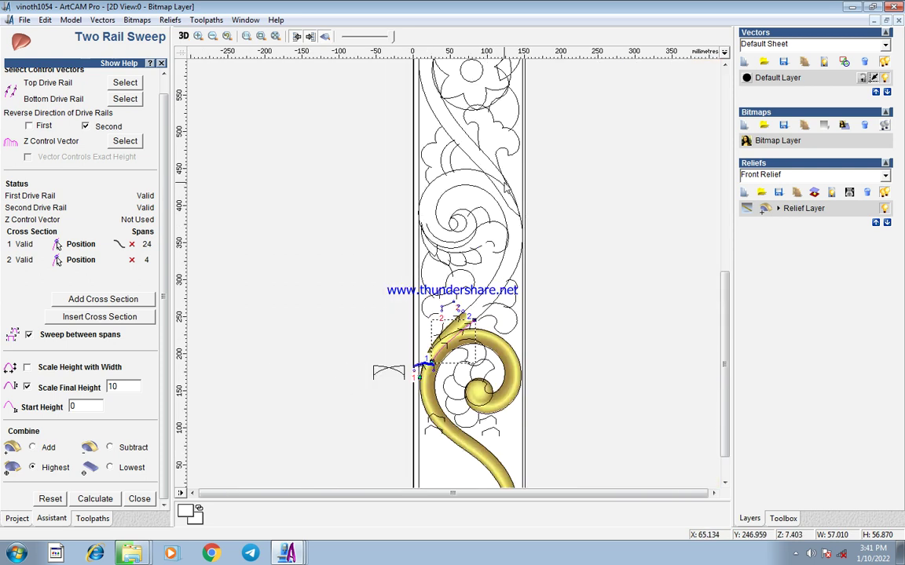
{"action": "scroll", "coordinate": [519, 196], "scroll_direction": "up", "scroll_amount": 3}
{"action": "left_click", "coordinate": [561, 198]}
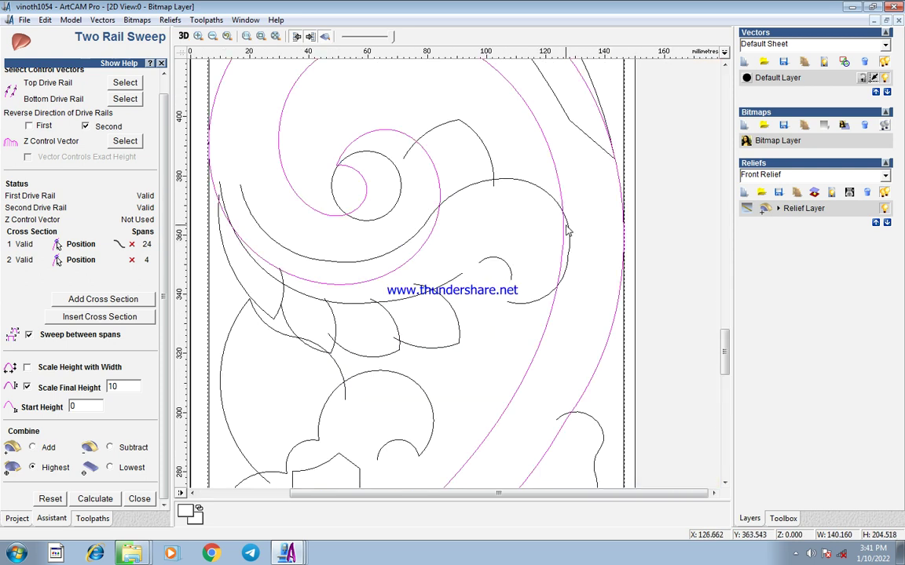
{"action": "scroll", "coordinate": [563, 227], "scroll_direction": "down", "scroll_amount": 2}
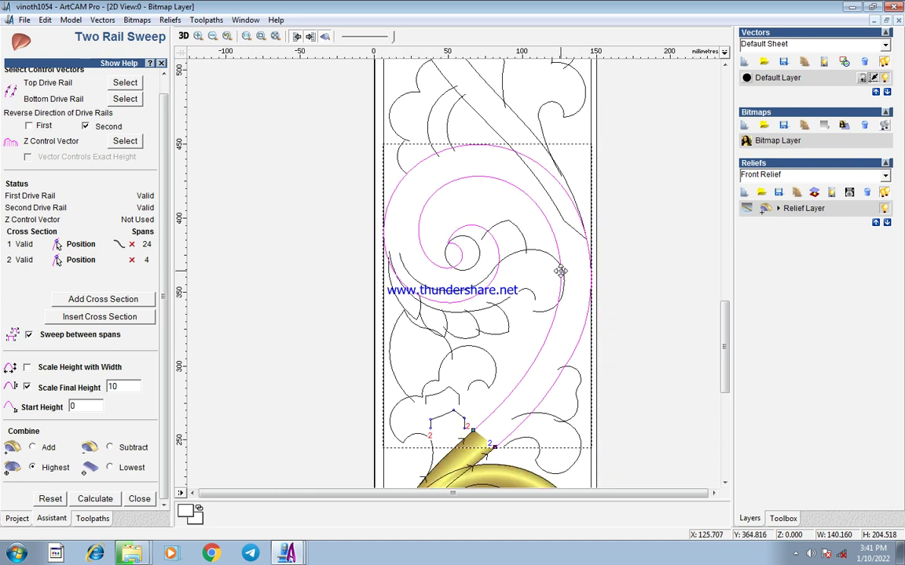
{"action": "scroll", "coordinate": [569, 275], "scroll_direction": "up", "scroll_amount": 2}
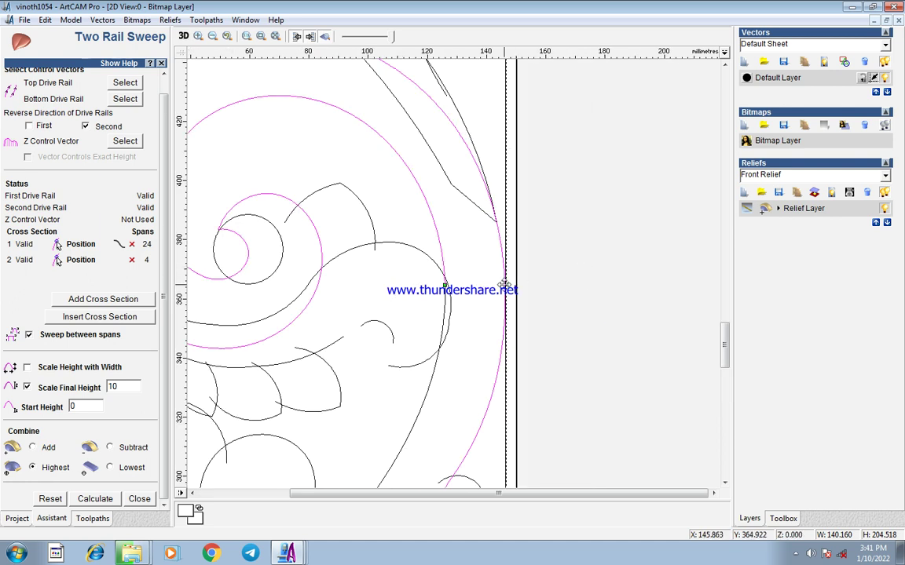
- Cut the spiral's inner and outer curves at the top of the loop and again at its left side
{"action": "left_click", "coordinate": [276, 96]}
{"action": "scroll", "coordinate": [276, 97], "scroll_direction": "down", "scroll_amount": 2}
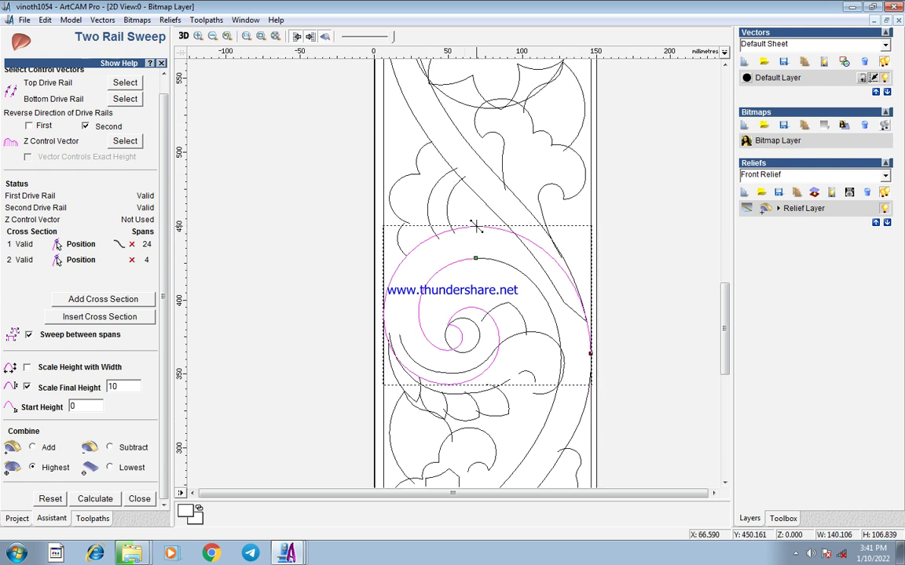
{"action": "key", "text": "c"}
{"action": "left_click", "coordinate": [421, 320]}
{"action": "key", "text": "c"}
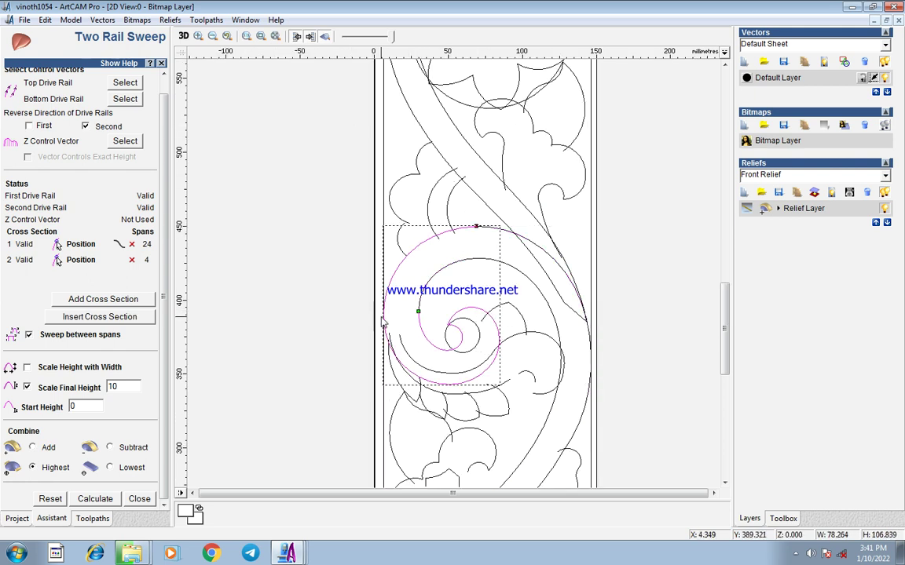
{"action": "left_click", "coordinate": [381, 316]}
- Cut the spiral's two curves at the bottom of the loop and separate them at the pointed inner tip
{"action": "scroll", "coordinate": [469, 361], "scroll_direction": "up", "scroll_amount": 2}
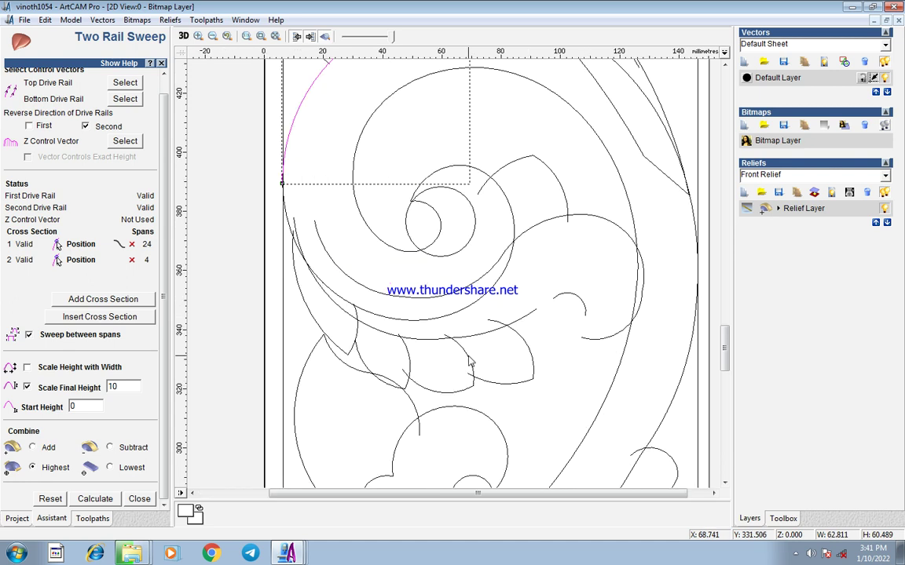
{"action": "left_click", "coordinate": [421, 321]}
{"action": "key", "text": "c"}
{"action": "left_click", "coordinate": [414, 250]}
{"action": "key", "text": "c"}
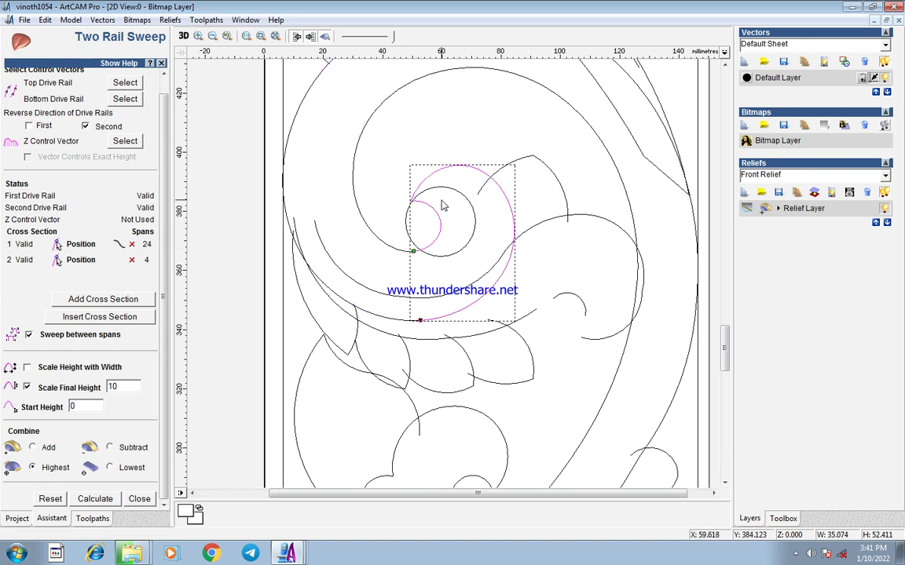
{"action": "scroll", "coordinate": [442, 206], "scroll_direction": "up", "scroll_amount": 2}
{"action": "scroll", "coordinate": [395, 281], "scroll_direction": "down", "scroll_amount": 4}
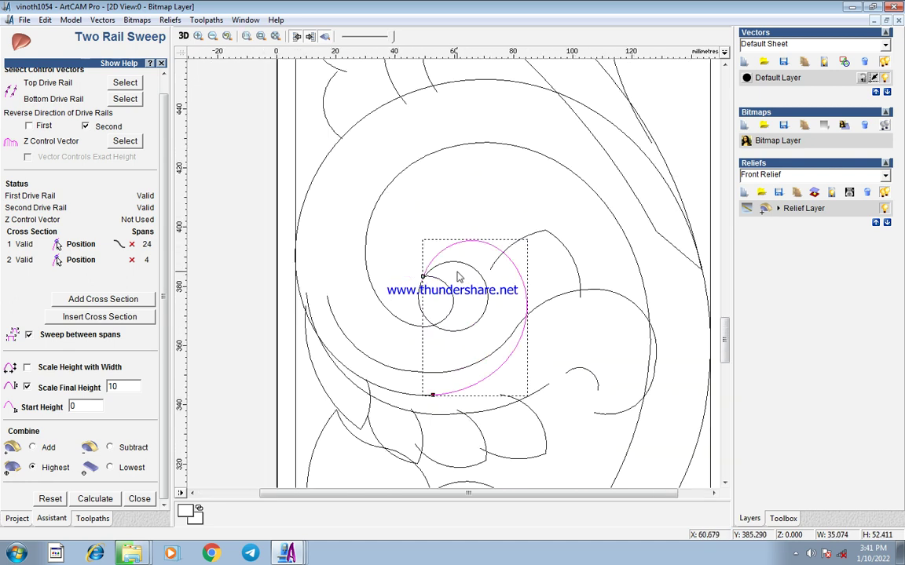
- Assign the two stem edges above the swept piece as drive rails, with the second rail's direction not reversed
{"action": "scroll", "coordinate": [497, 259], "scroll_direction": "down", "scroll_amount": 4}
{"action": "scroll", "coordinate": [440, 369], "scroll_direction": "up", "scroll_amount": 6}
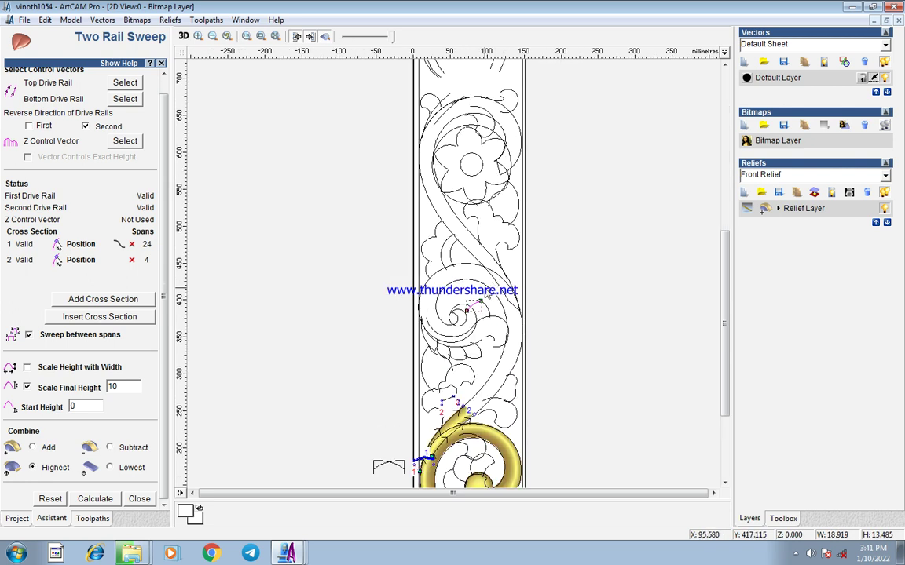
{"action": "left_click", "coordinate": [479, 306]}
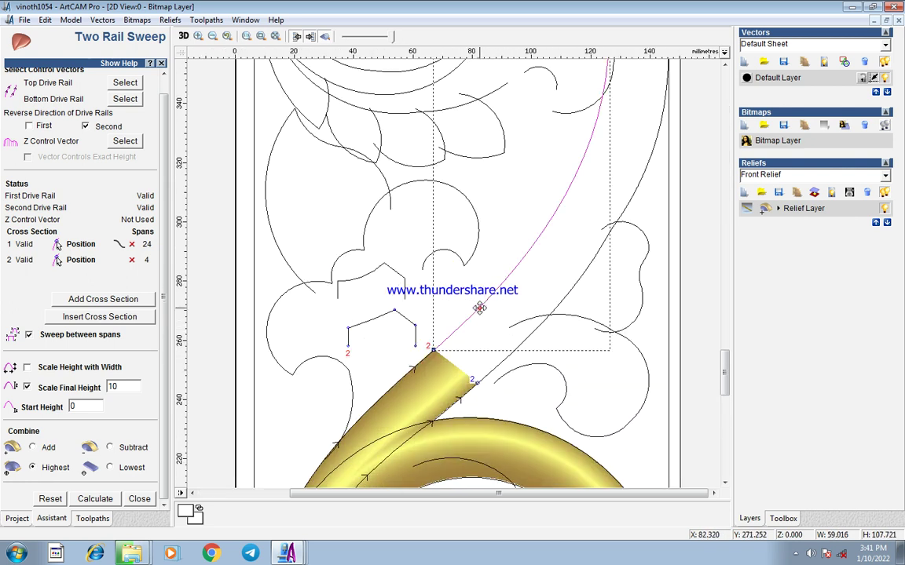
{"action": "left_click", "coordinate": [526, 343], "text": "shift"}
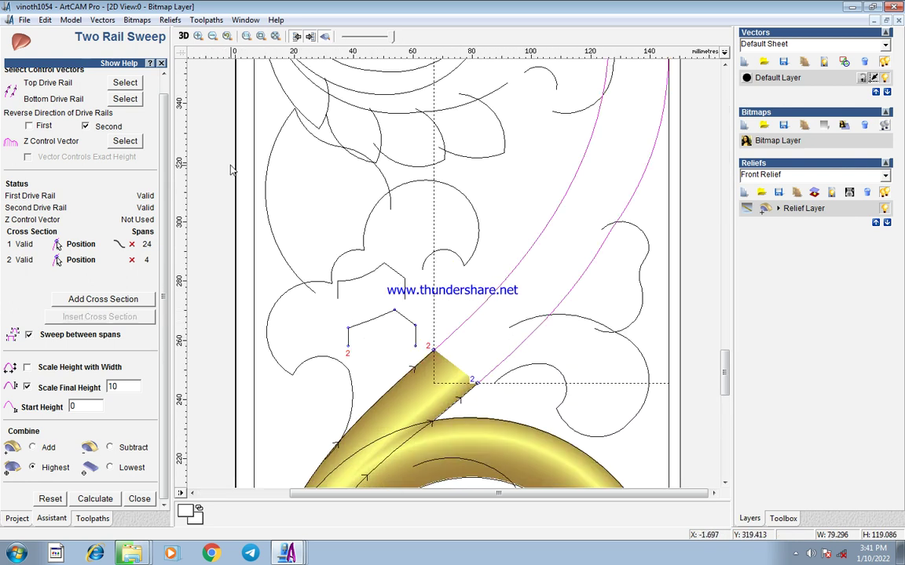
{"action": "left_click", "coordinate": [84, 126]}
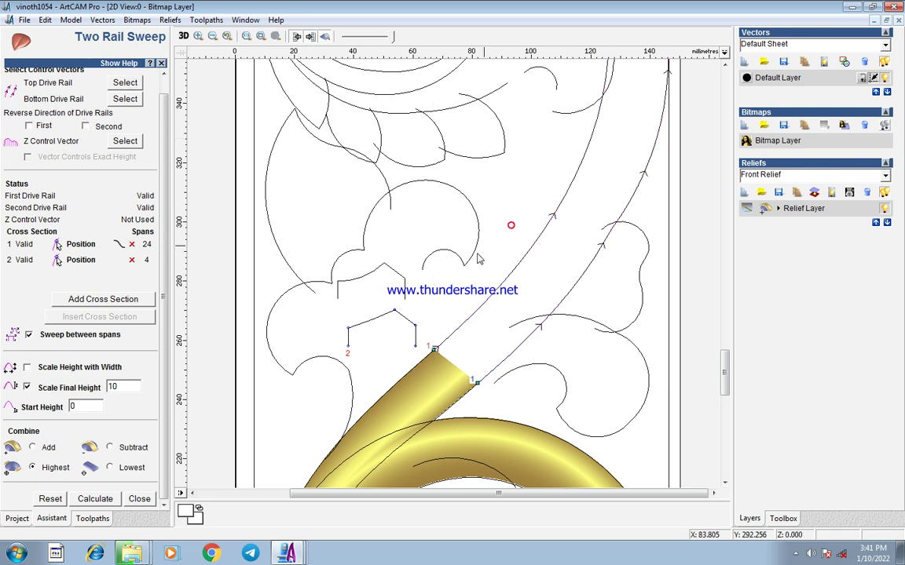
- Remove both old cross sections and add the upper profile, with one curved slope, as the only cross section
{"action": "left_click", "coordinate": [132, 245]}
{"action": "left_click", "coordinate": [132, 247]}
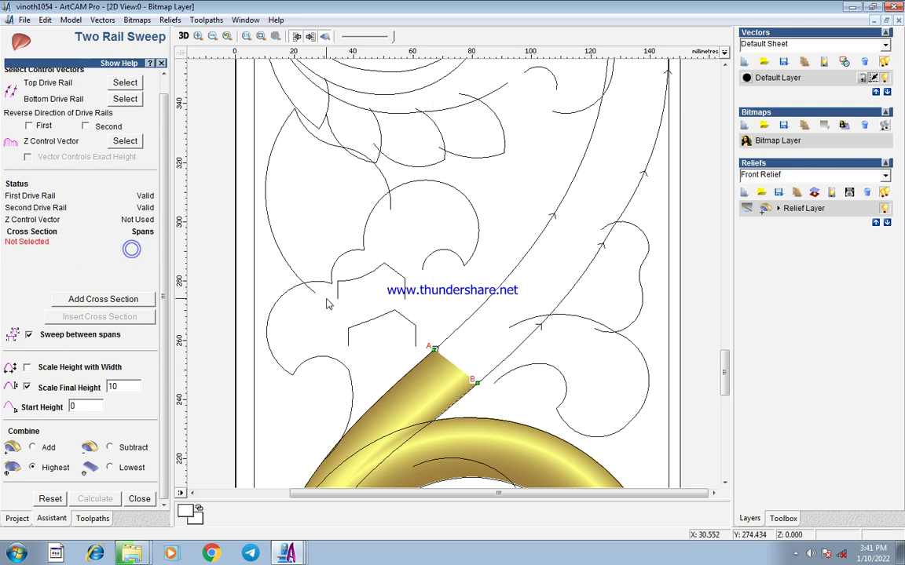
{"action": "left_click", "coordinate": [379, 318]}
{"action": "left_click", "coordinate": [388, 264]}
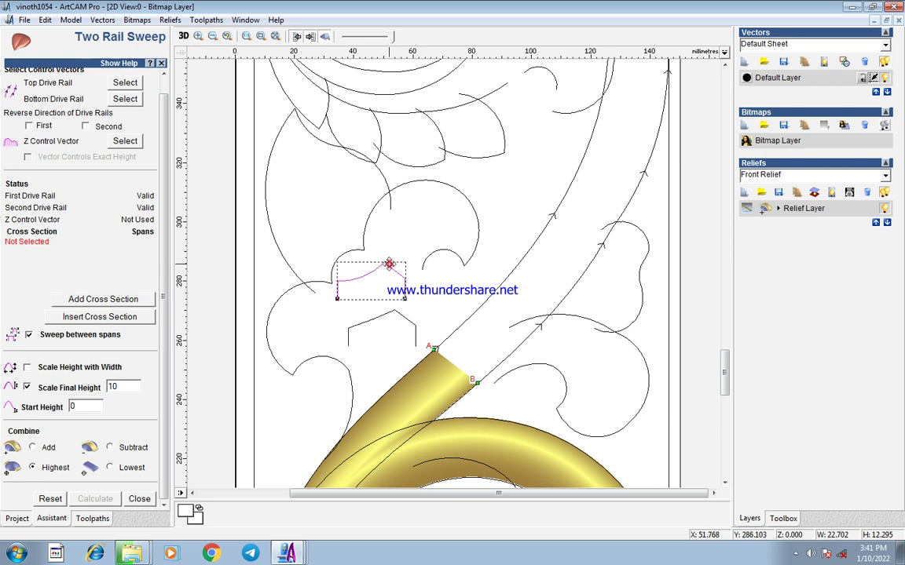
{"action": "left_click", "coordinate": [102, 299]}
- Calculate the stem's two-rail sweep with Scale Final Height 10 and Highest, and check its joint with the lower piece
{"action": "left_click", "coordinate": [93, 499]}
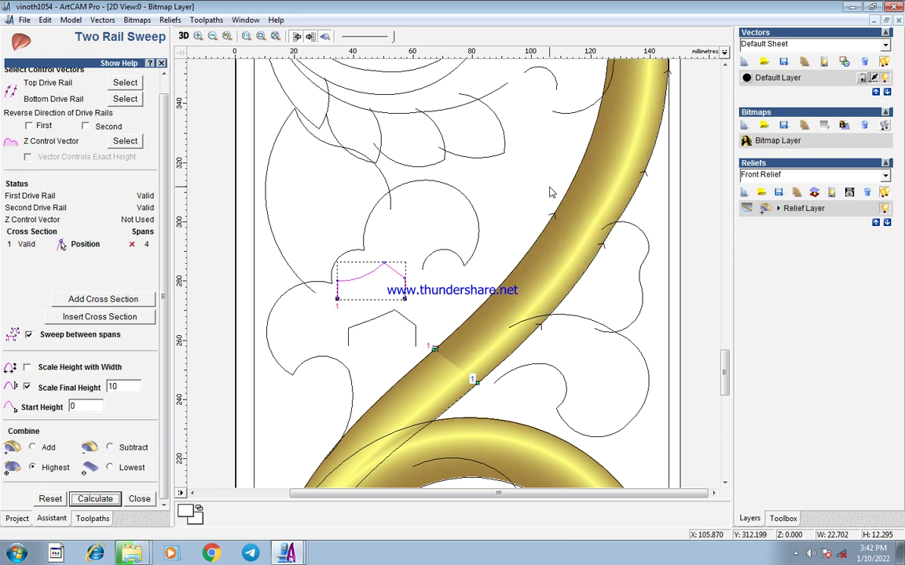
{"action": "scroll", "coordinate": [509, 307], "scroll_direction": "down", "scroll_amount": 2}
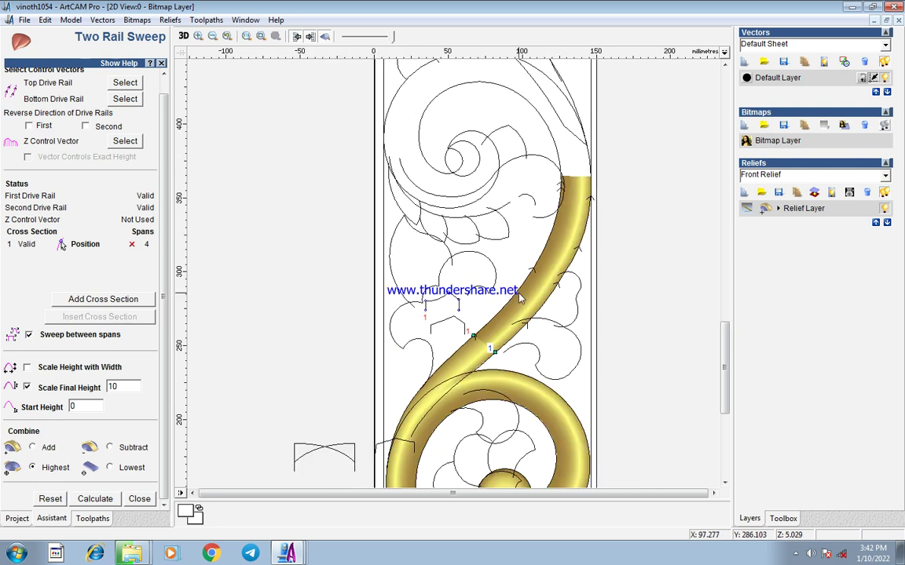
{"action": "scroll", "coordinate": [462, 330], "scroll_direction": "up", "scroll_amount": 2}
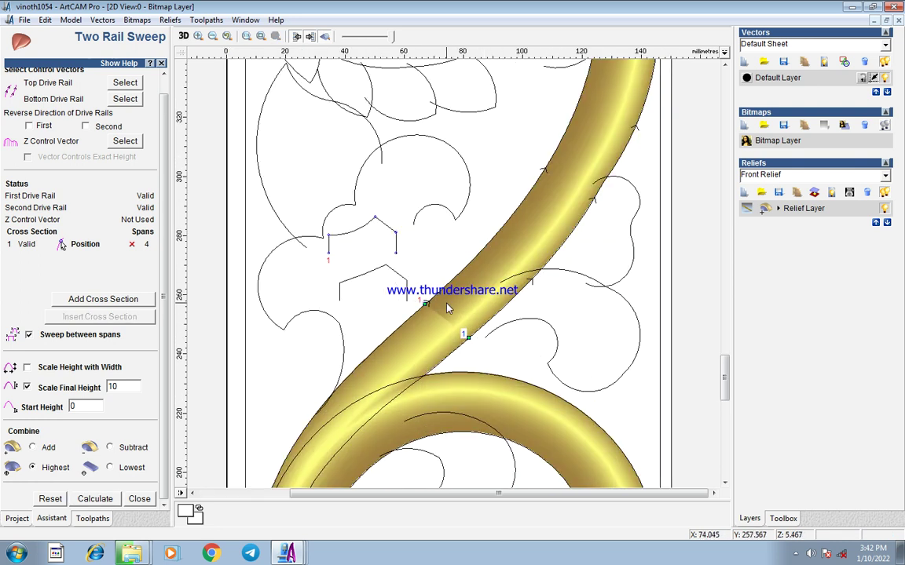